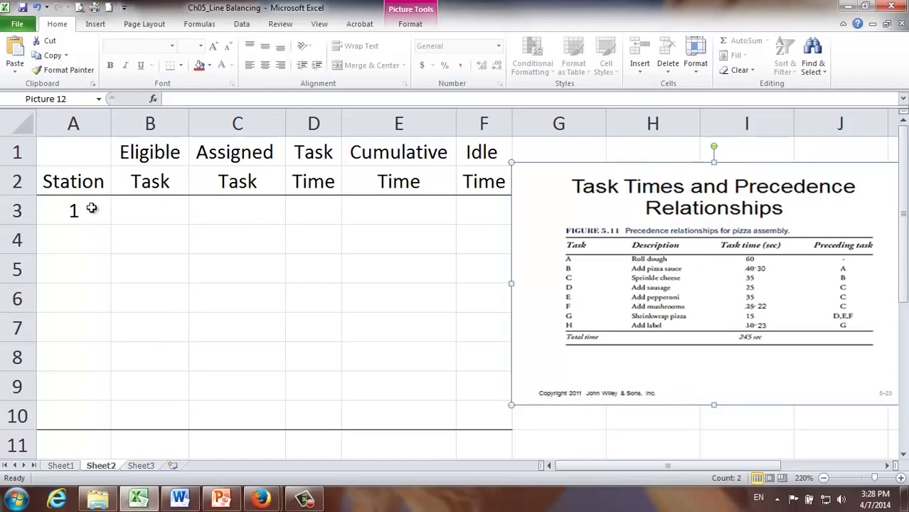
Enter A as both the eligible task and the assigned task for station 1 in row 3.
left_click(92, 208)
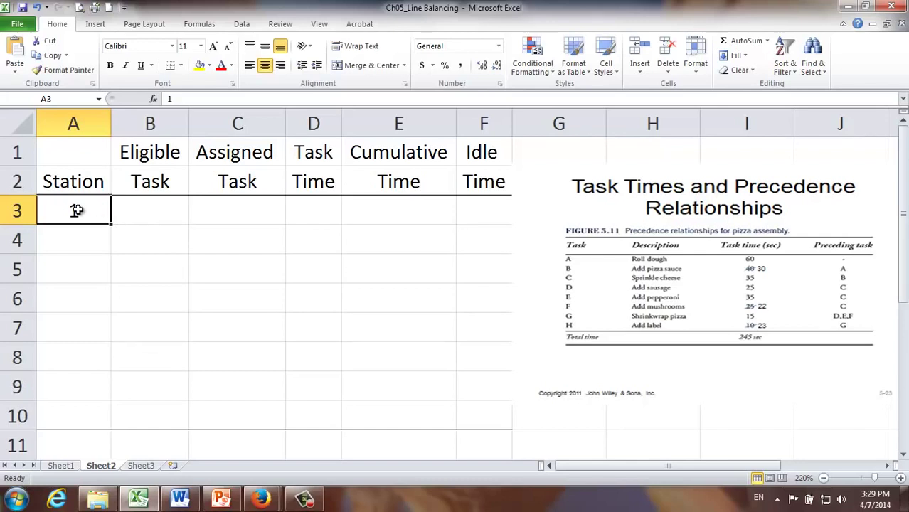
left_click(149, 213)
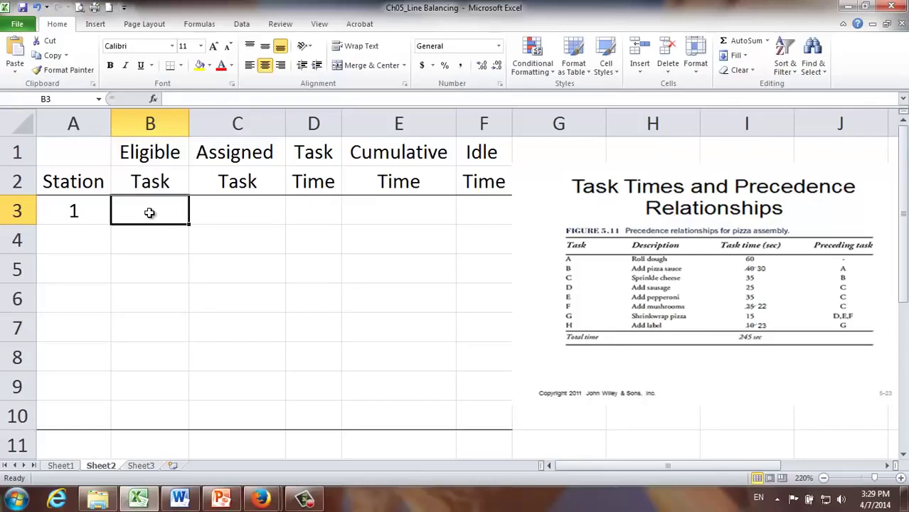
key("Caps_Lock")
type("A")
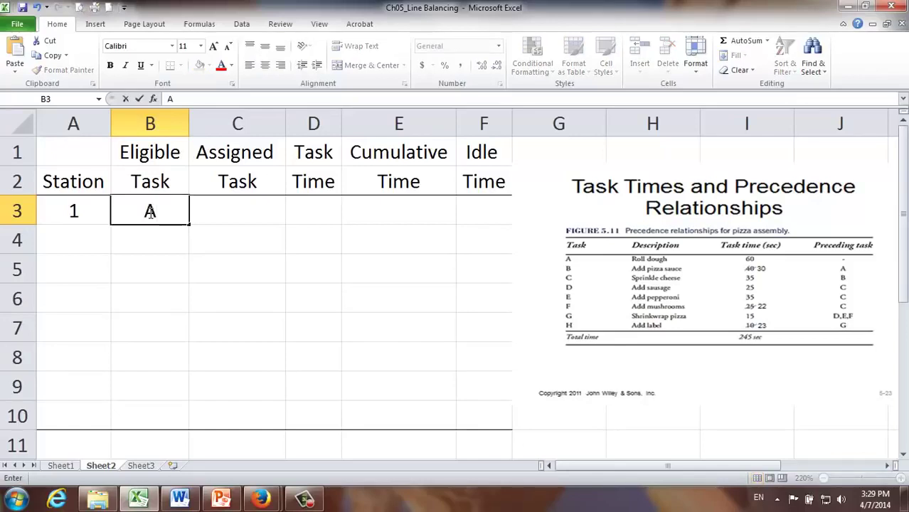
key("Tab")
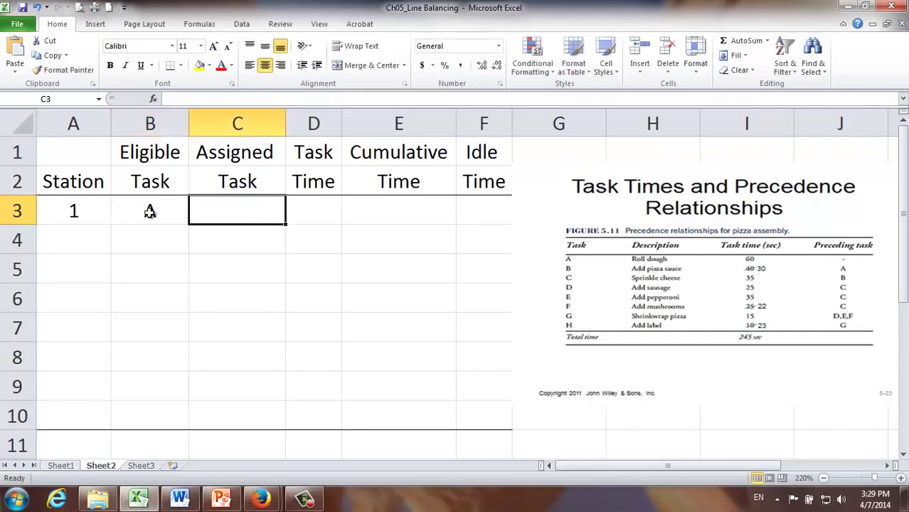
type("A")
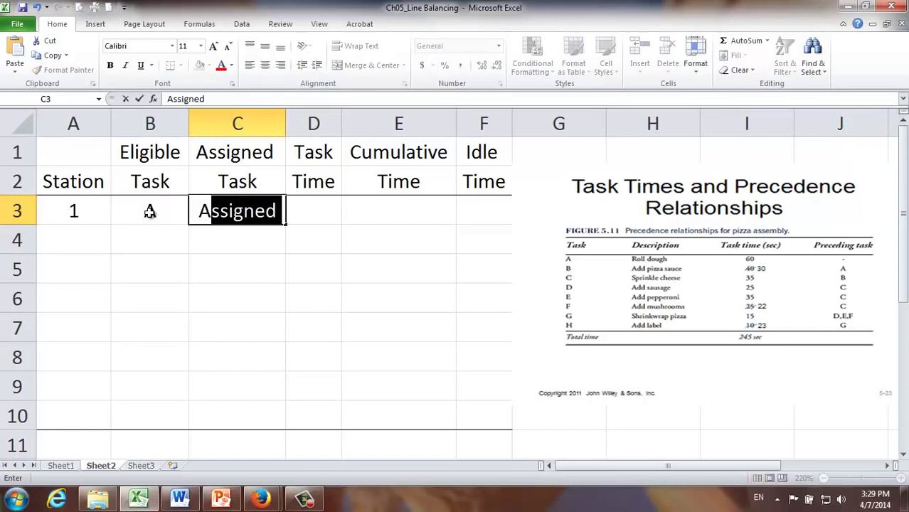
key("Delete")
Enter 60 as both the task time and the cumulative time for task A in row 3.
left_click(319, 213)
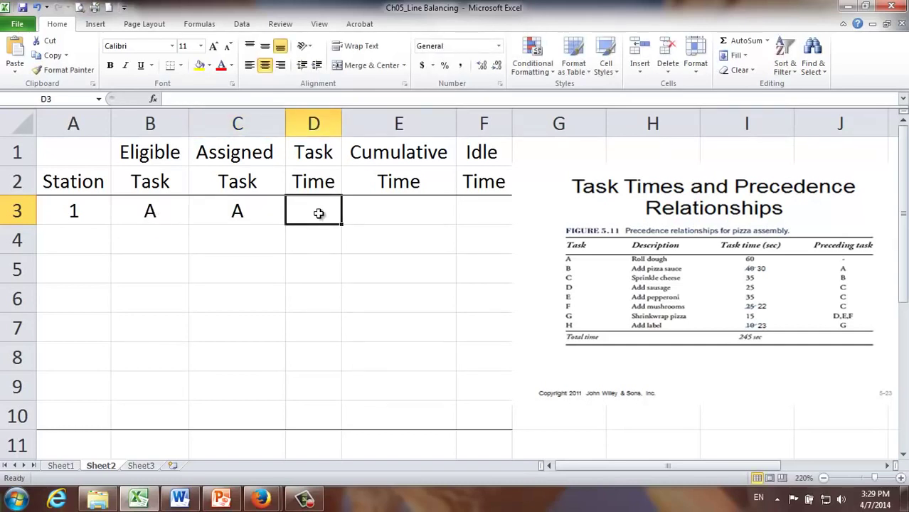
type("60")
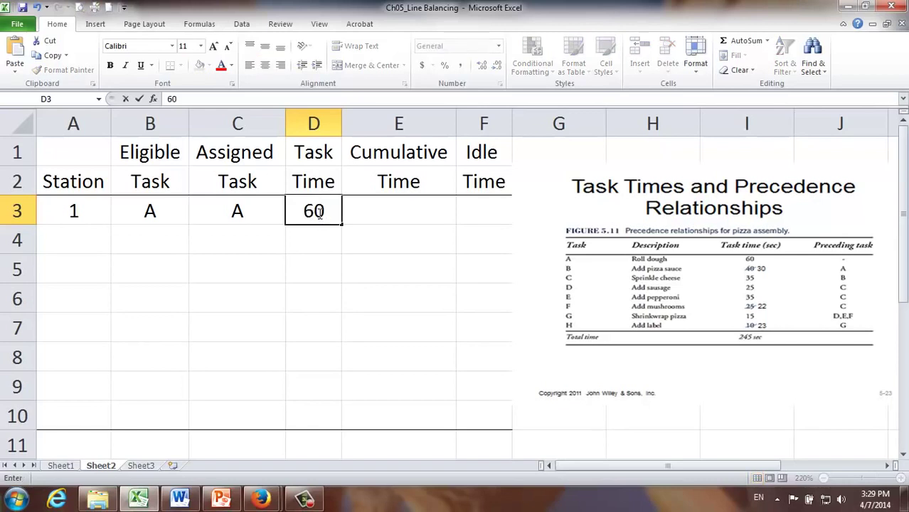
key("Tab")
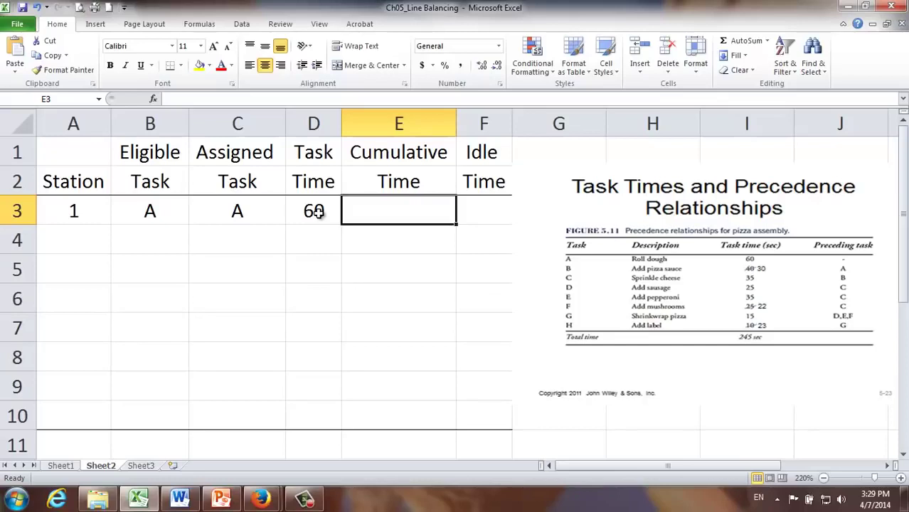
type("60")
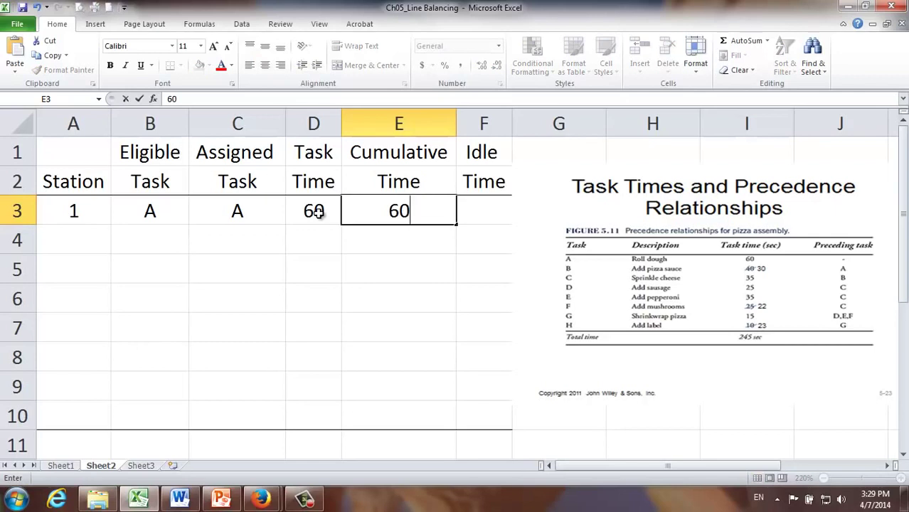
key("Tab")
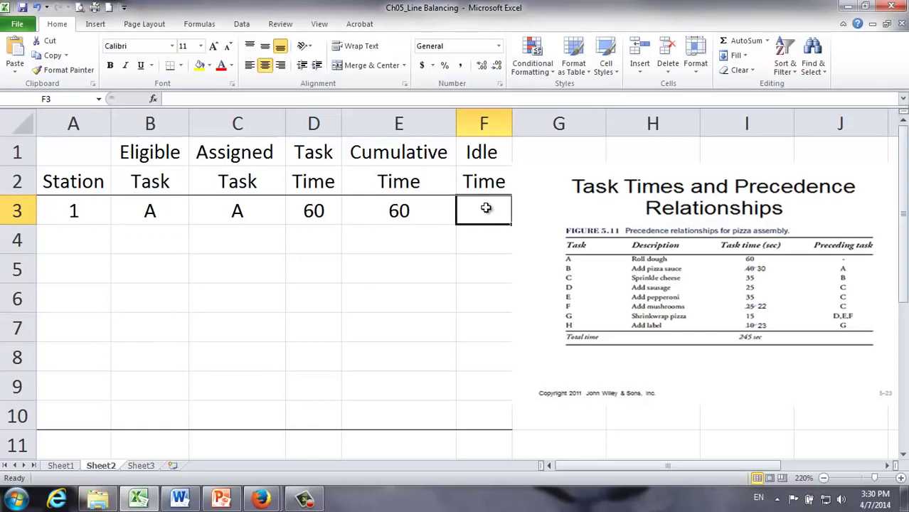
Calculate task A's idle time in F3 with the formula =96-E3.
type("=9")
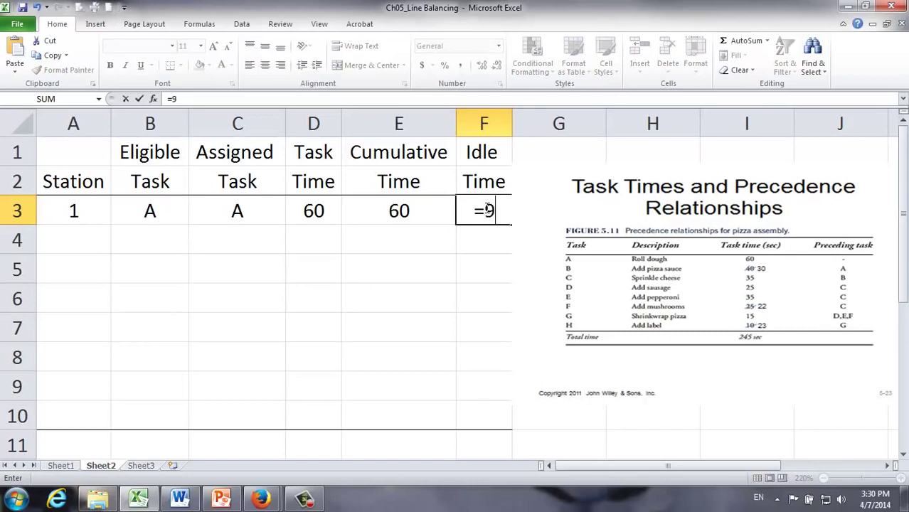
type("6-")
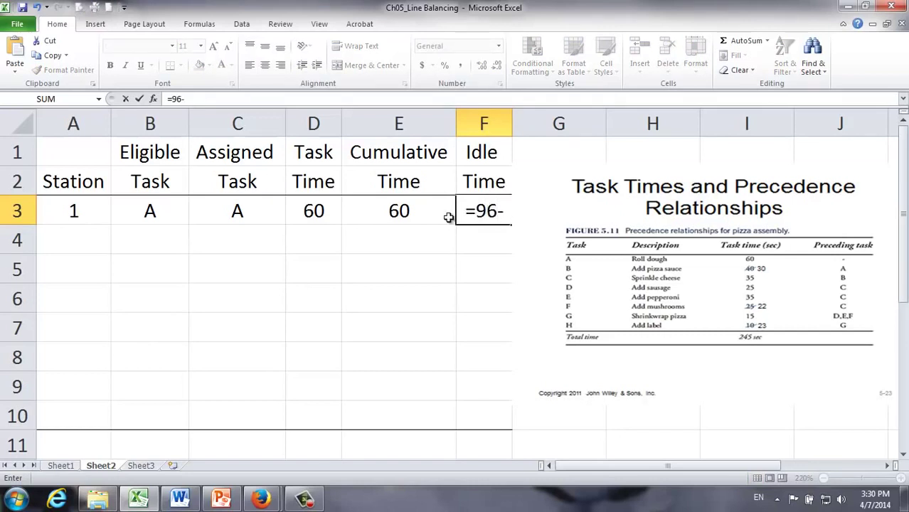
left_click(424, 212)
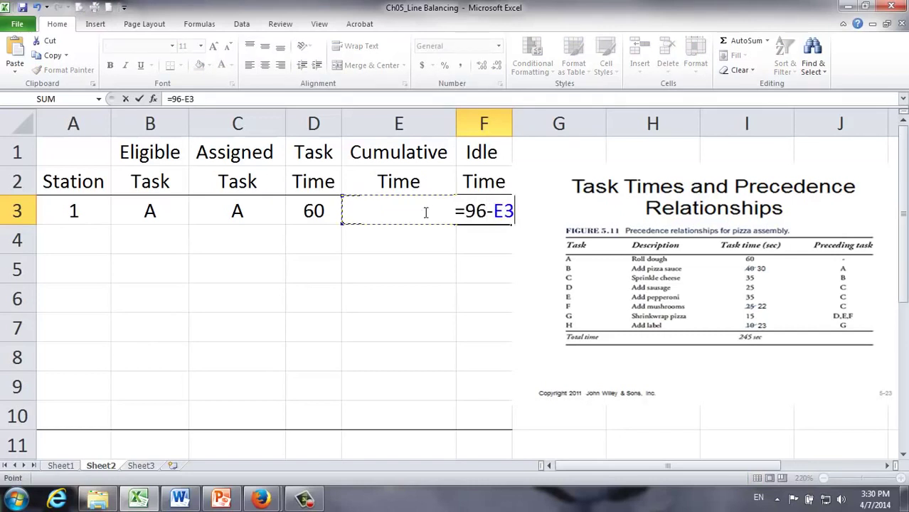
key("Return")
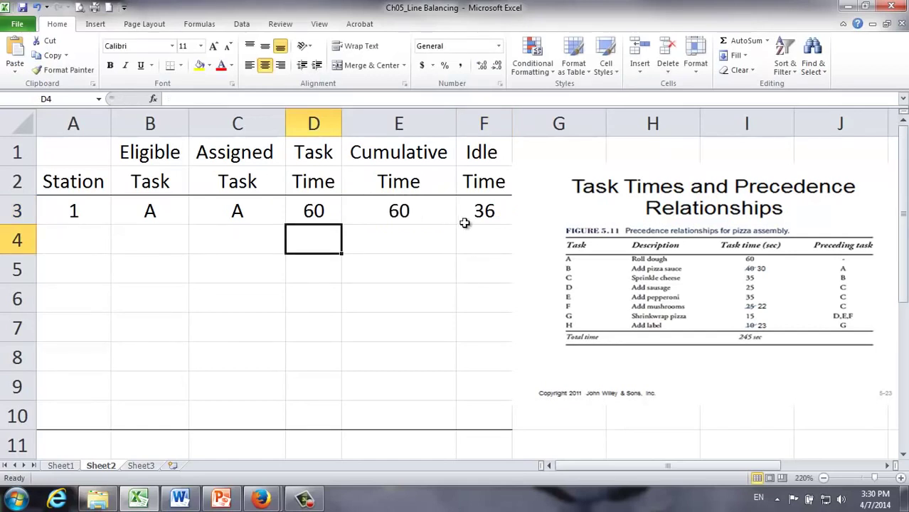
left_click(495, 211)
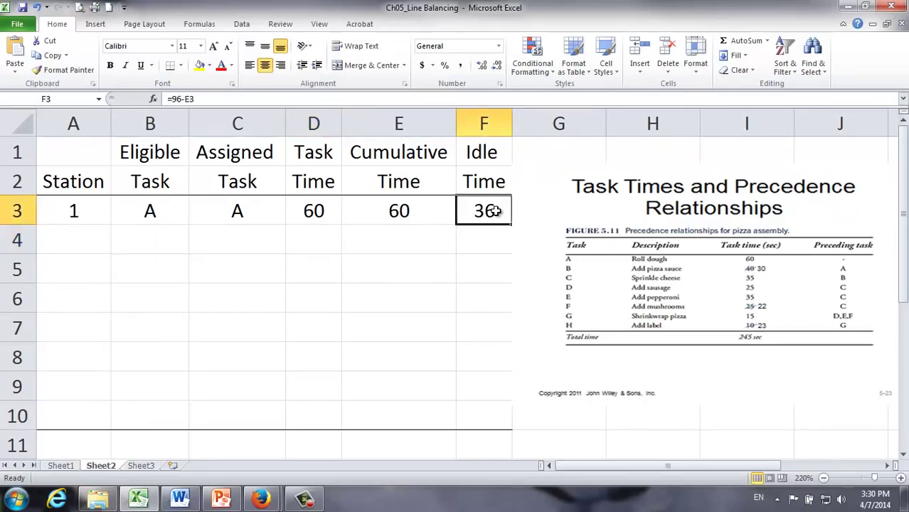
Fill row 4 with B as the eligible and assigned task and 30 as its task time.
left_click(146, 240)
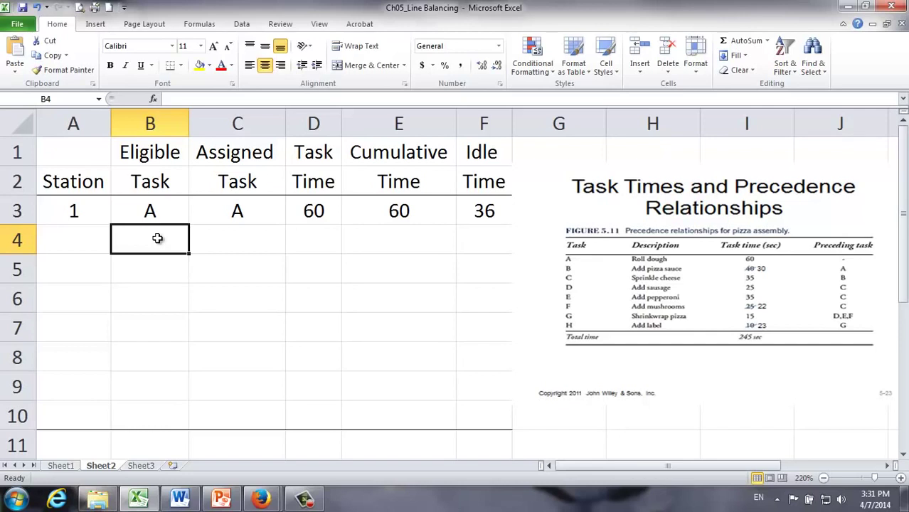
type("B")
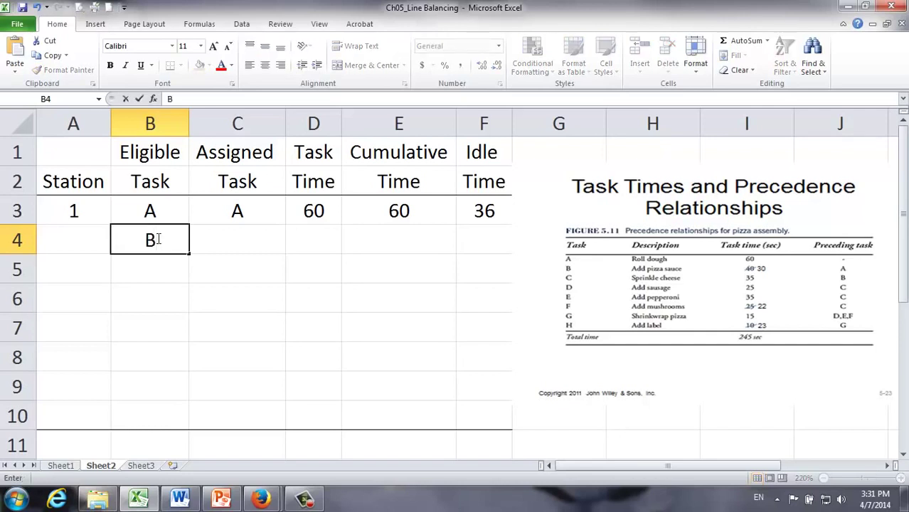
key("Tab")
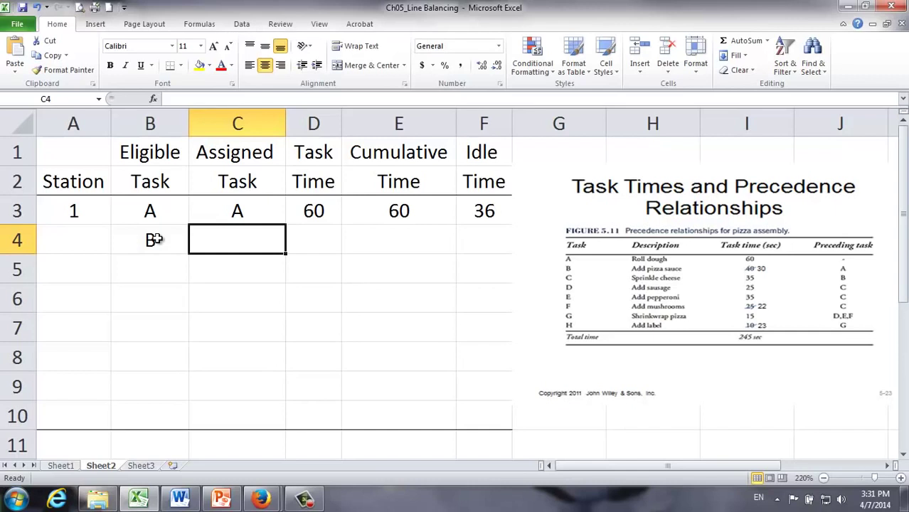
type("B")
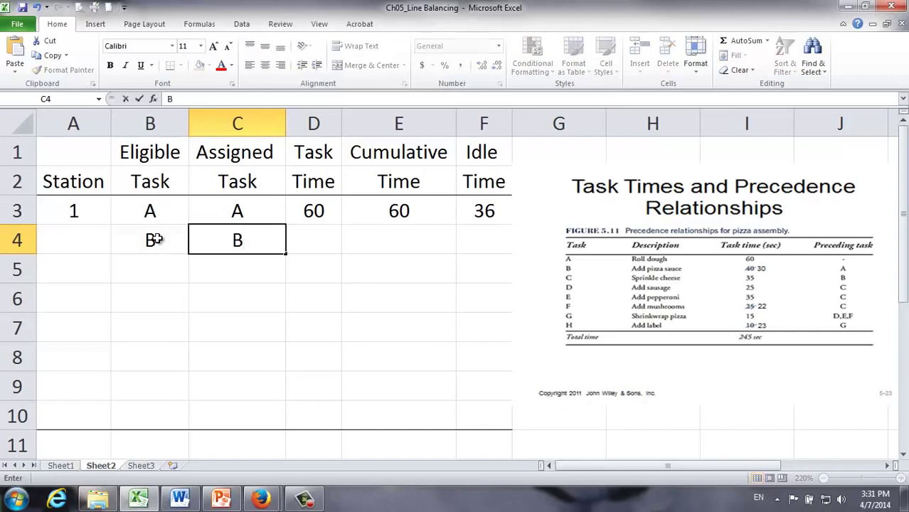
key("Tab")
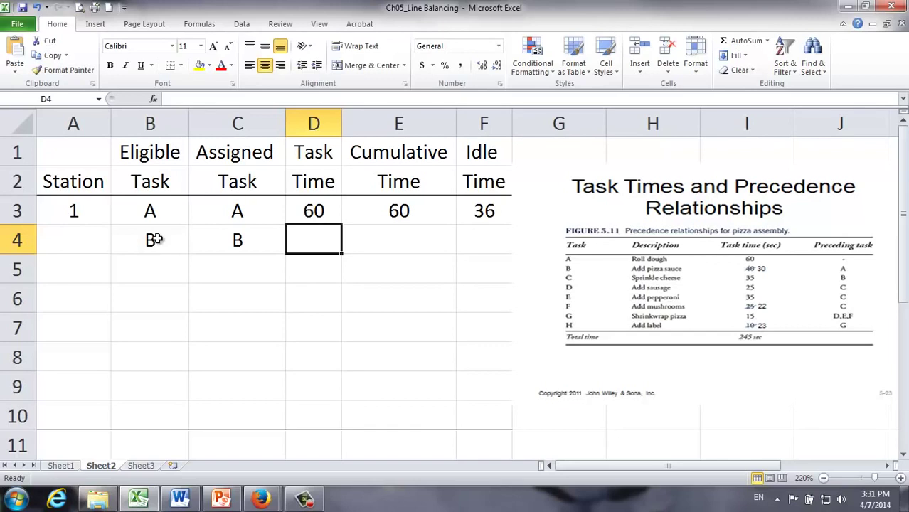
type("30")
key("Tab")
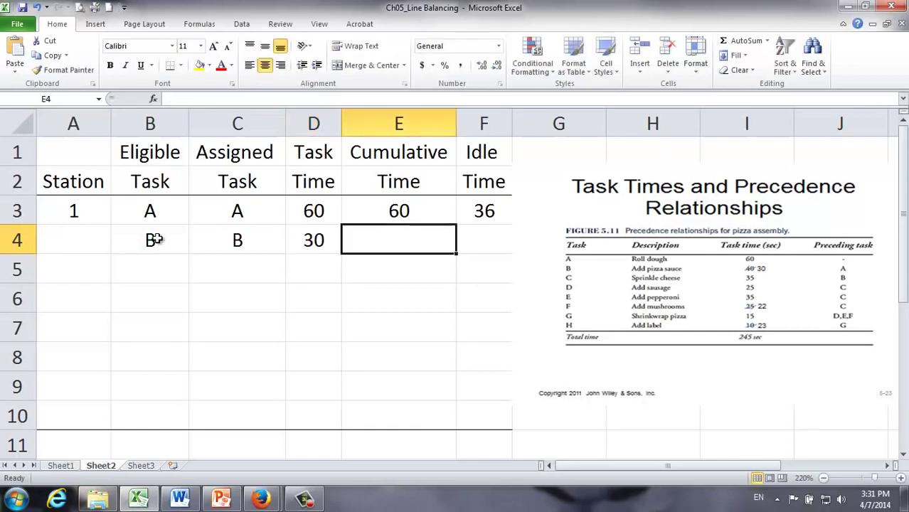
Calculate task B's cumulative time in E4 with the formula =E3+D4.
left_click(399, 211)
left_click(310, 237)
left_click(387, 242)
type("=")
left_click(390, 211)
type("+")
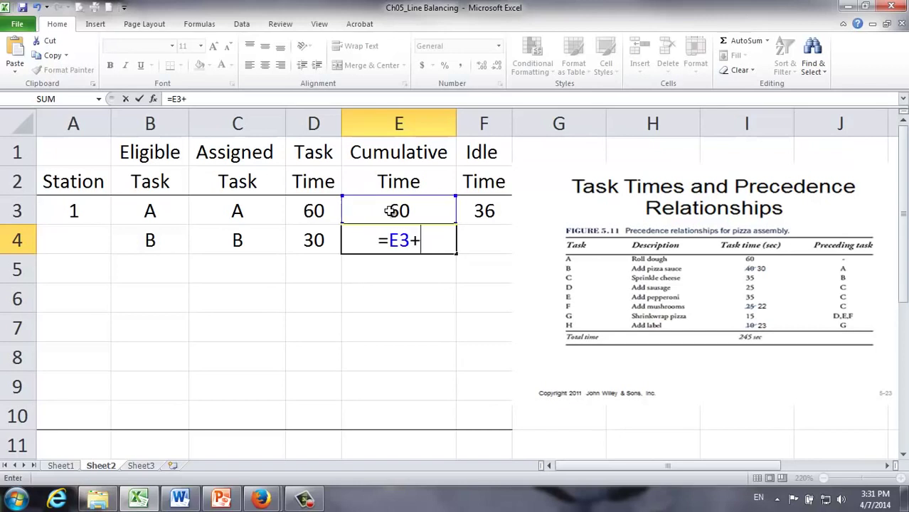
left_click(318, 235)
key("Return")
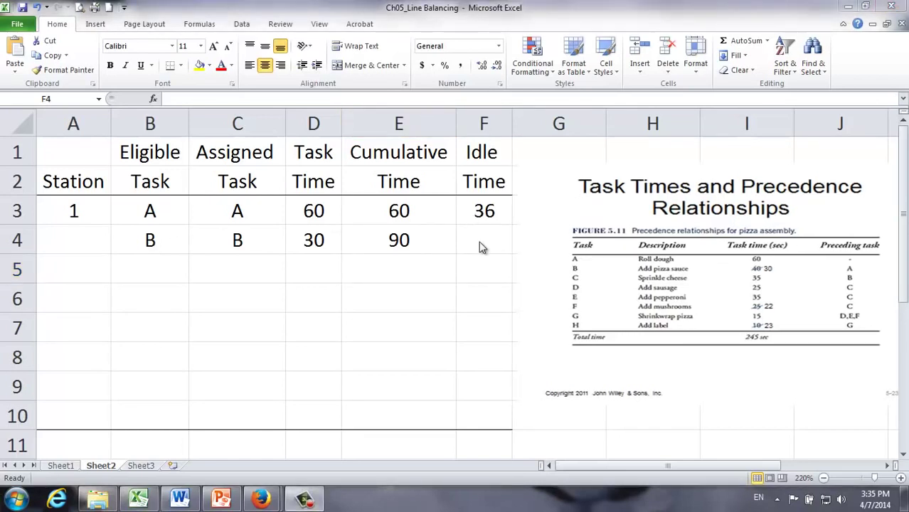
Copy the idle time formula from F3 down to F4 for task B.
left_click(480, 242)
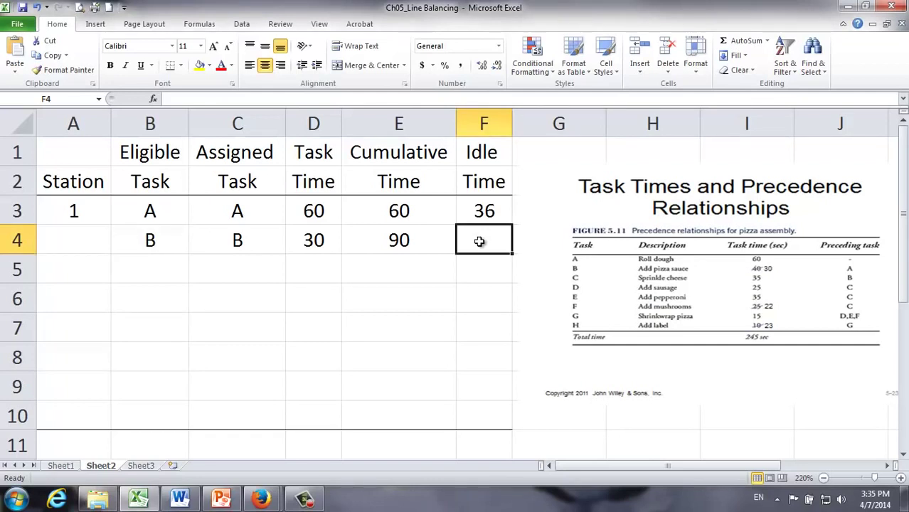
left_click(488, 213)
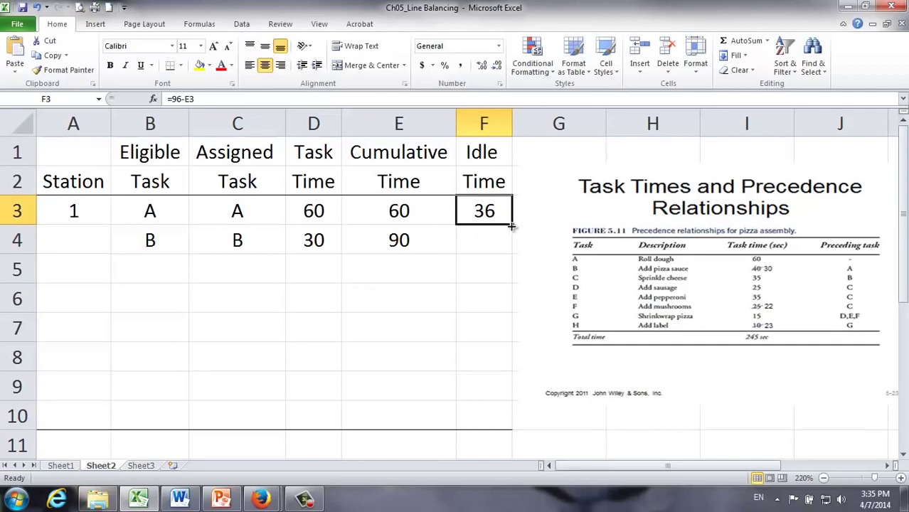
left_click_drag(511, 226, 510, 226)
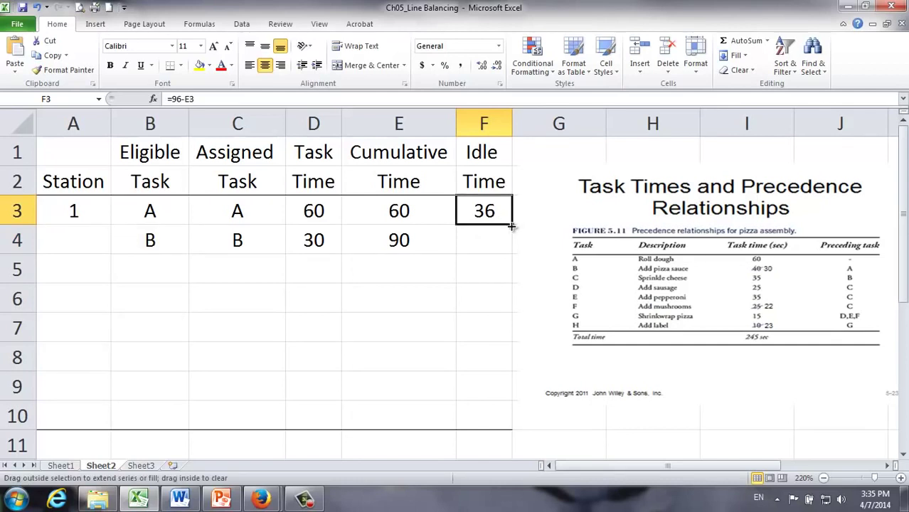
left_click_drag(511, 226, 510, 246)
left_click(484, 244)
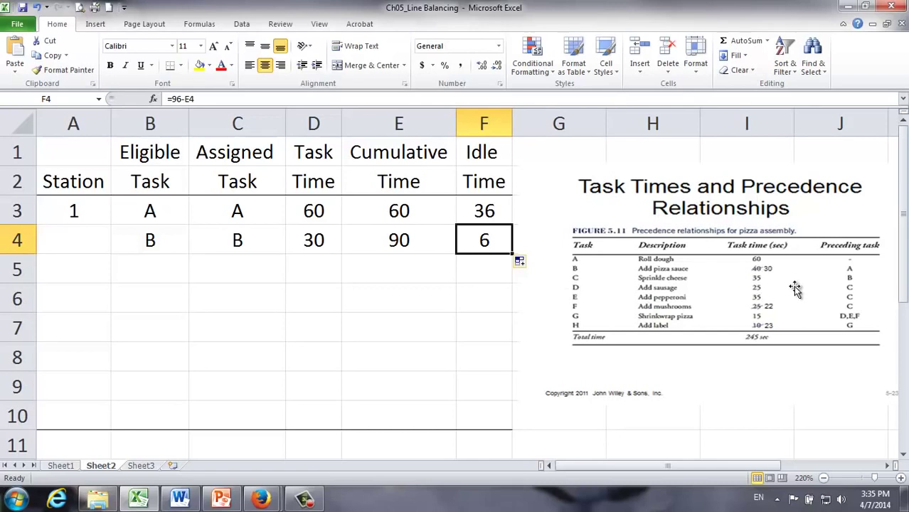
Start station 2 in row 5 with C as both the eligible and the assigned task.
left_click(95, 269)
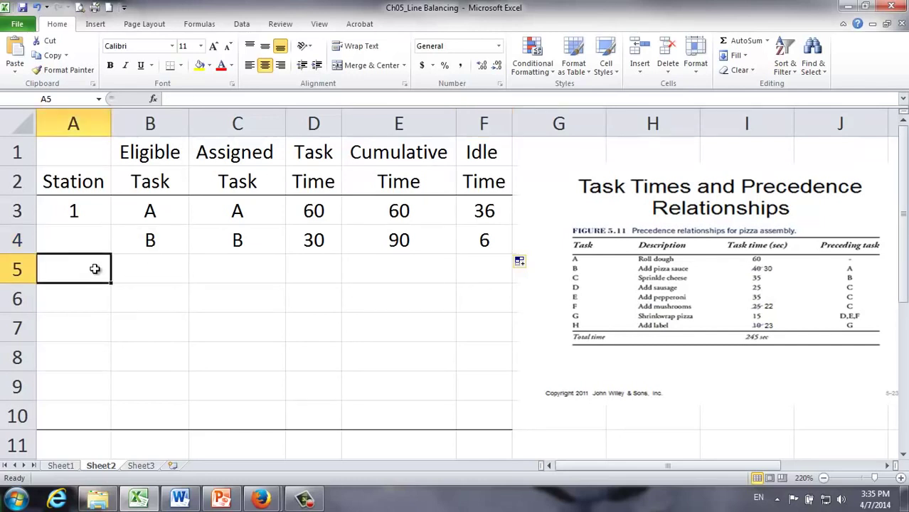
type("2")
key("Tab")
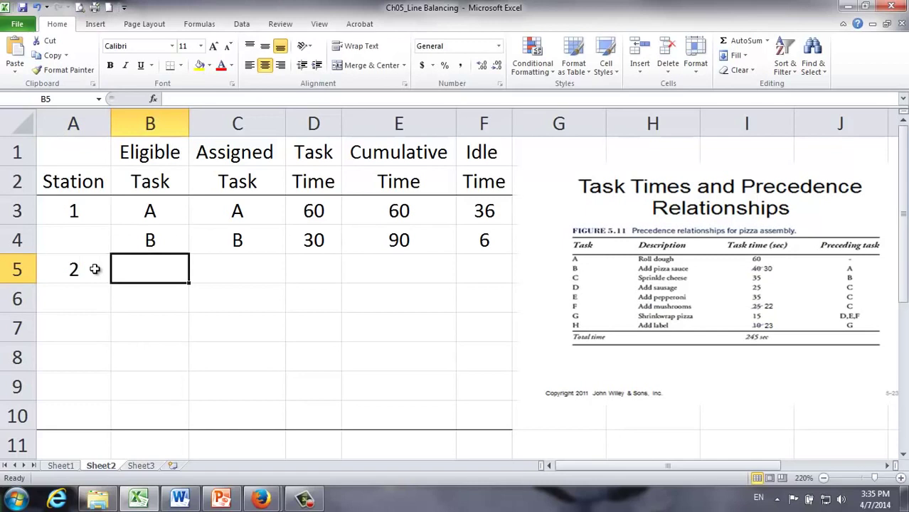
type("C")
key("Tab")
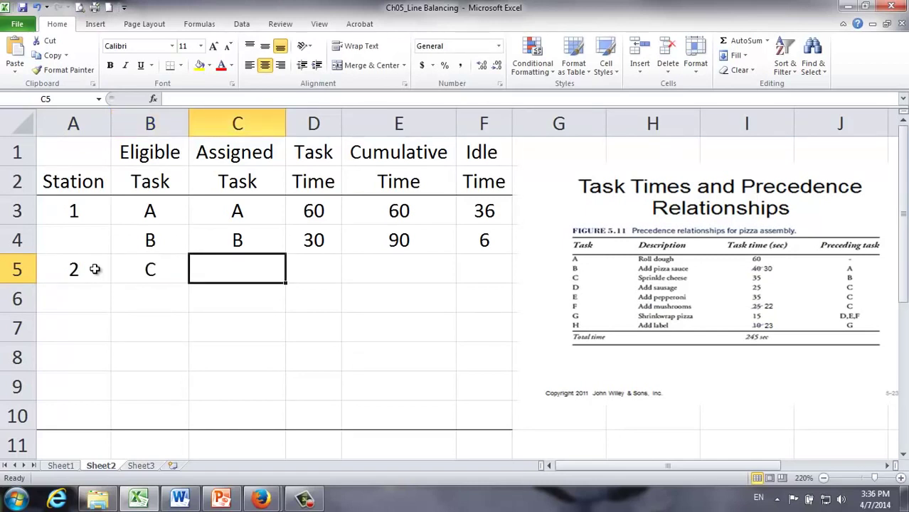
type("C")
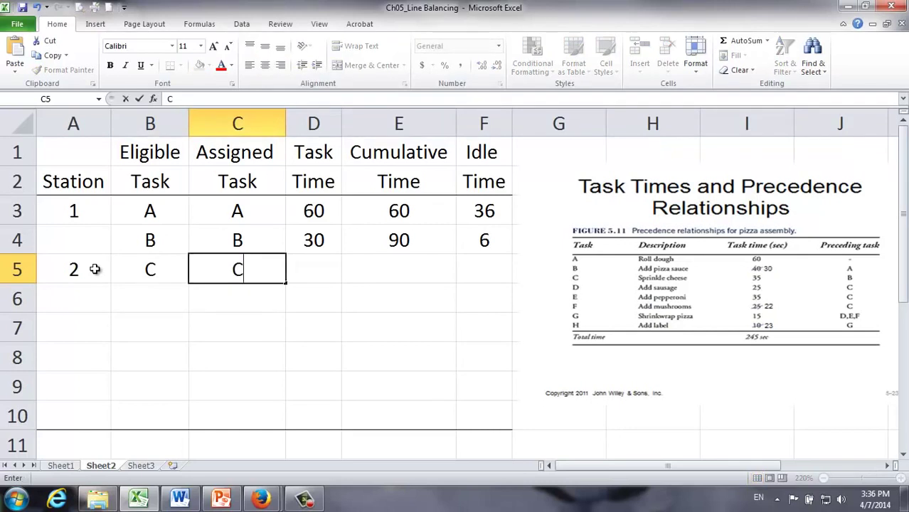
key("Tab")
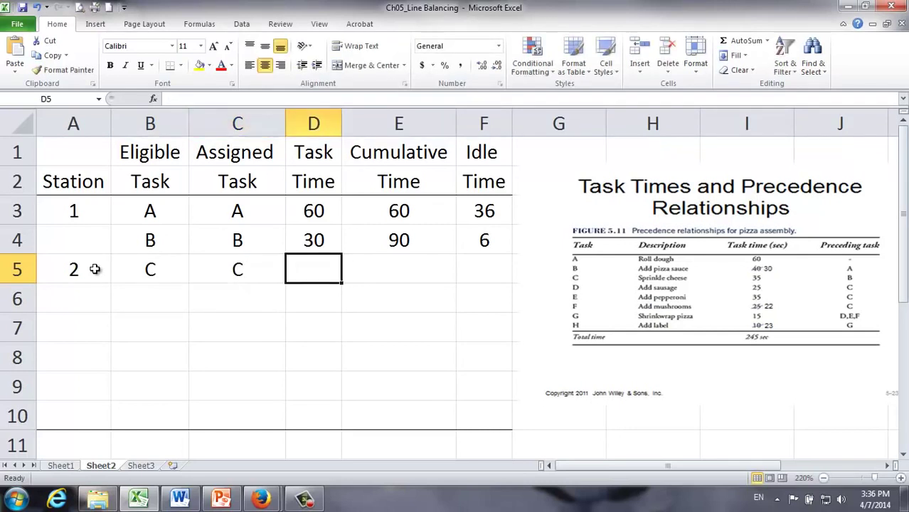
Enter 35 as both the task time and the cumulative time for task C in row 5.
type("35")
key("Tab")
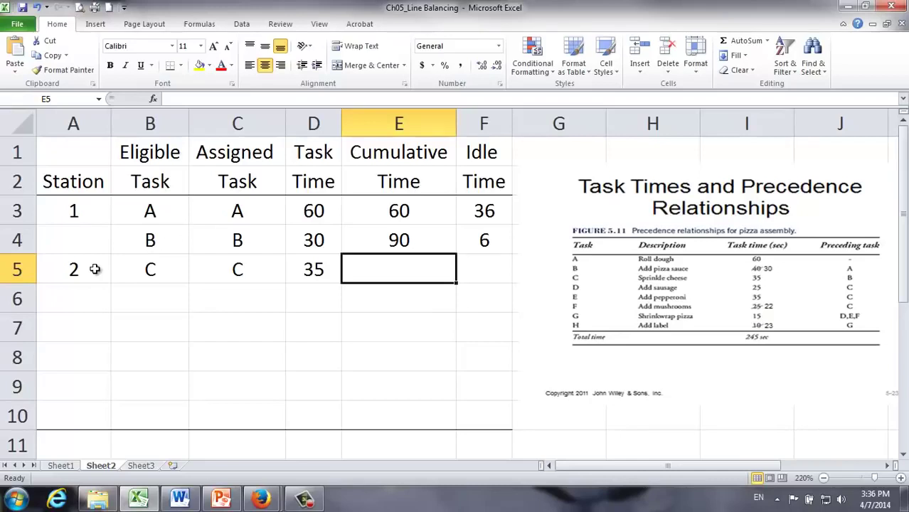
type("35")
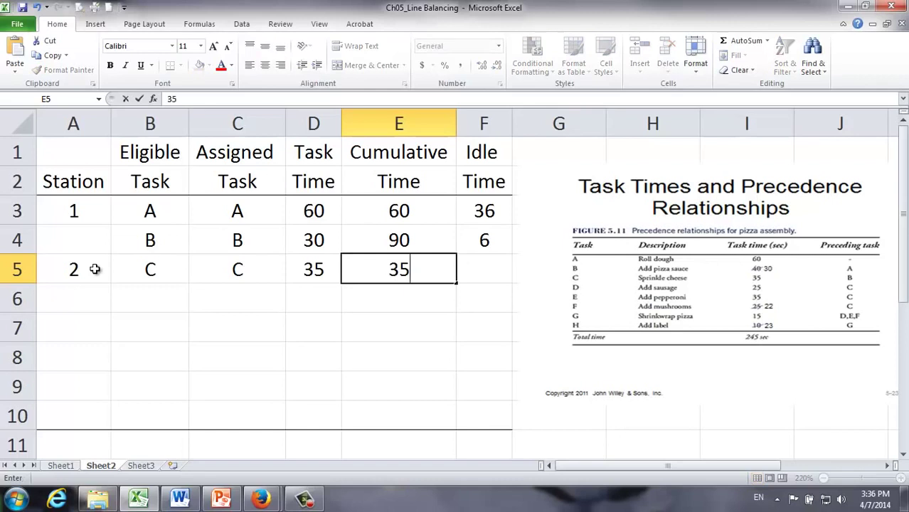
key("Tab")
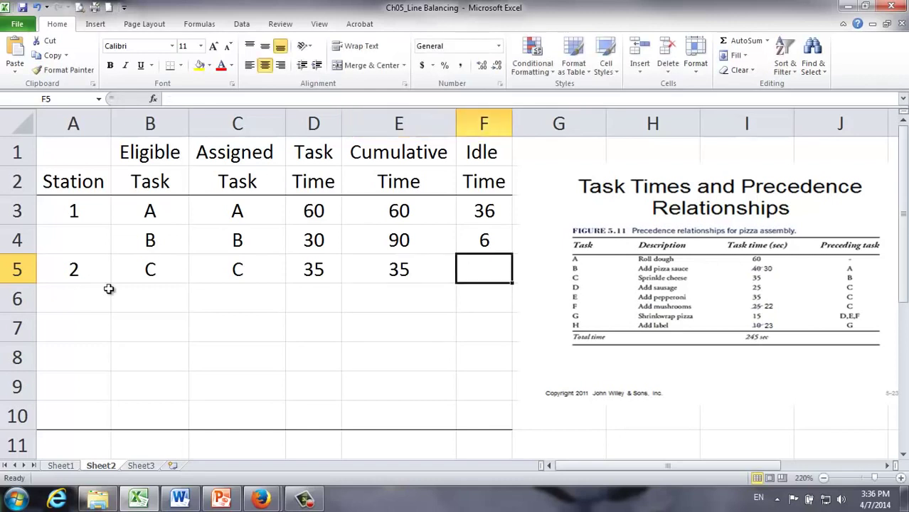
Copy the idle time formula from F4 down to F5 for task C.
left_click(486, 245)
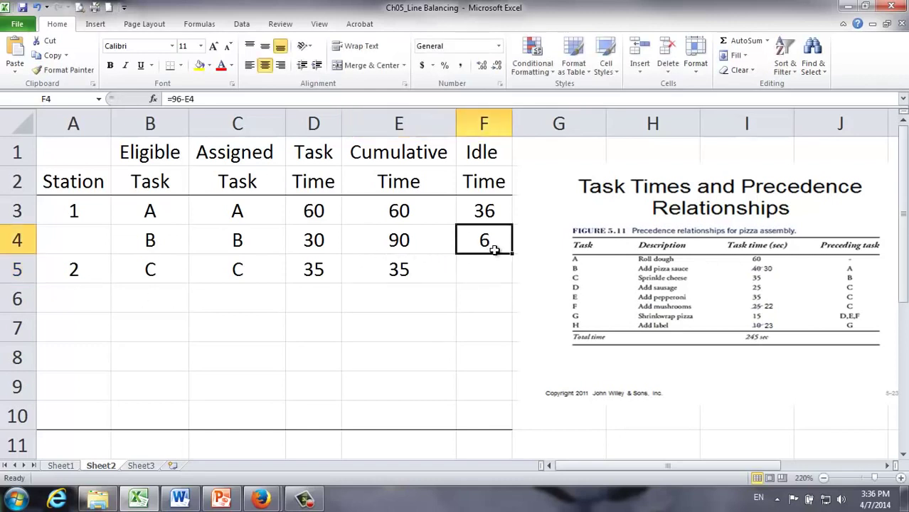
left_click_drag(514, 256, 511, 282)
left_click(498, 270)
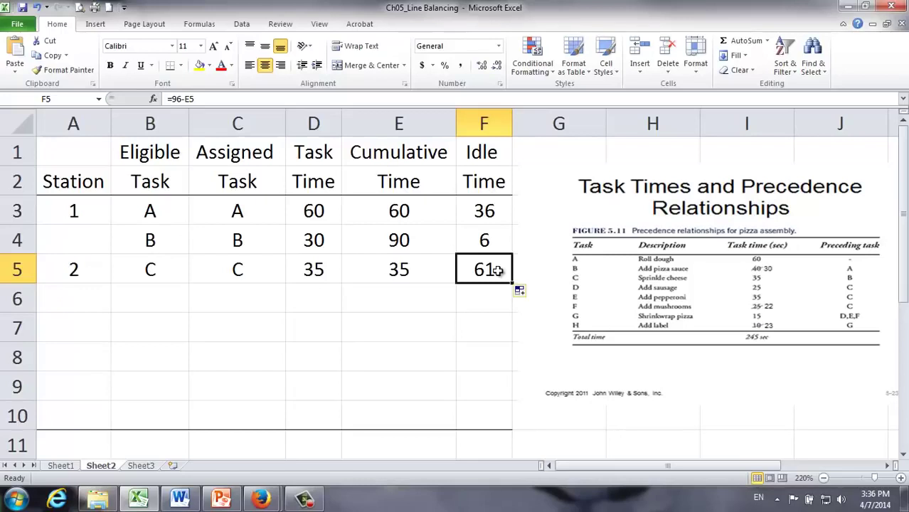
Enter D,E,F as the eligible tasks in B6, the second row of station 2.
left_click(139, 292)
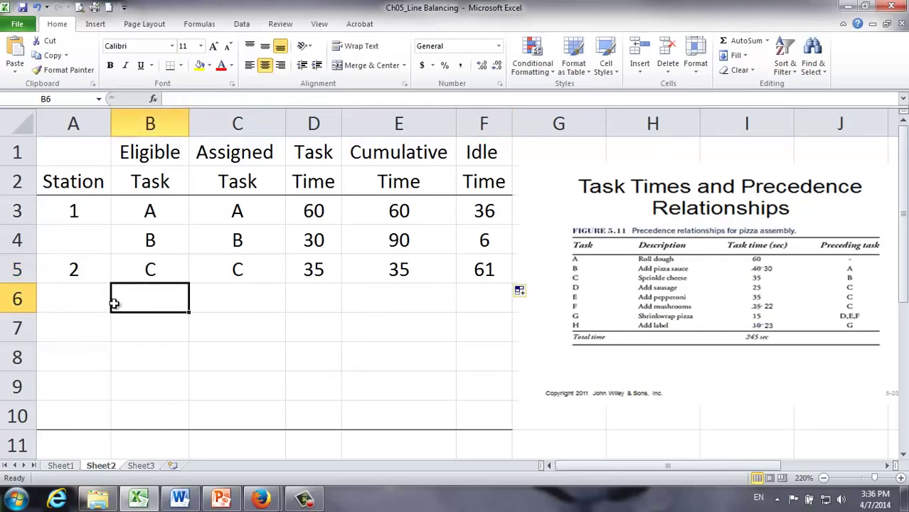
type("D")
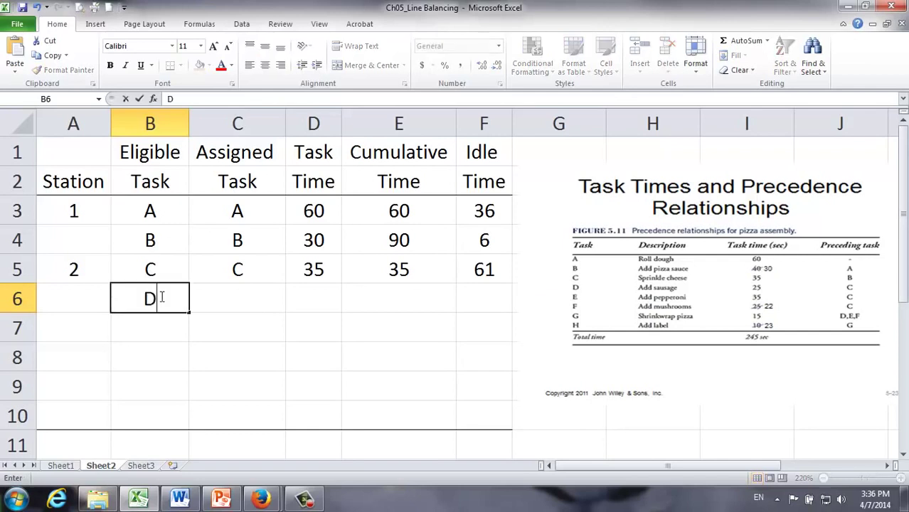
type(",E,F")
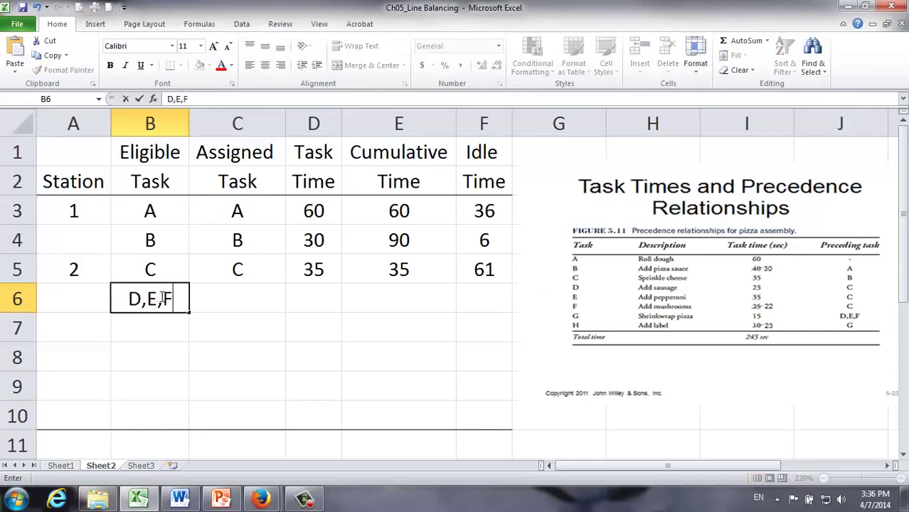
key("Tab")
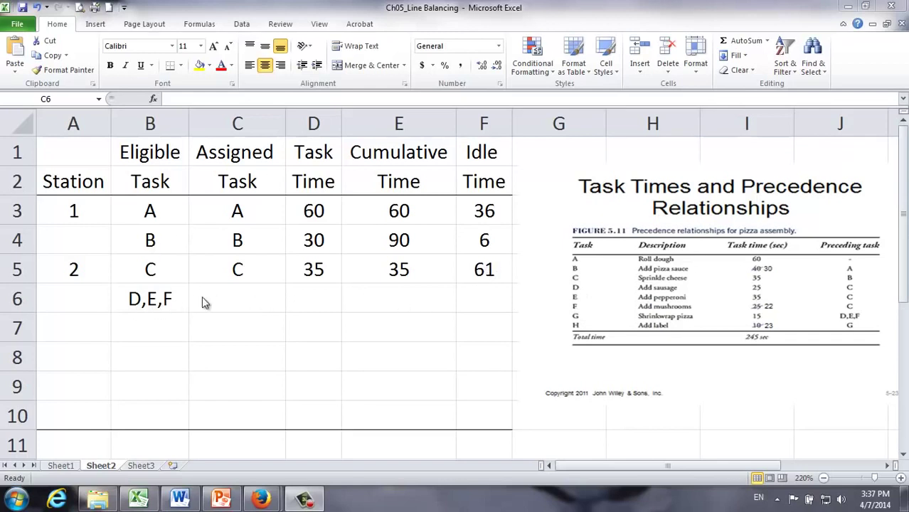
Assign task E in row 6 and enter its task time of 35.
left_click(228, 302)
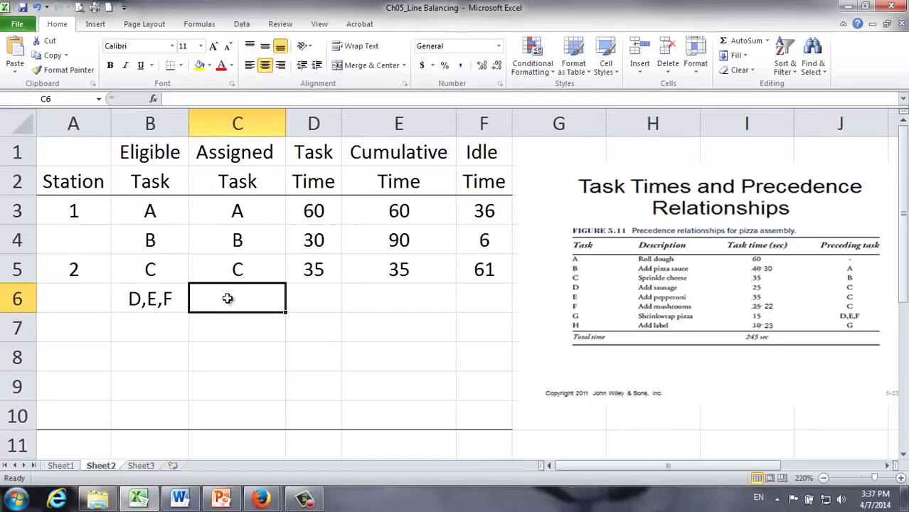
left_click(140, 301)
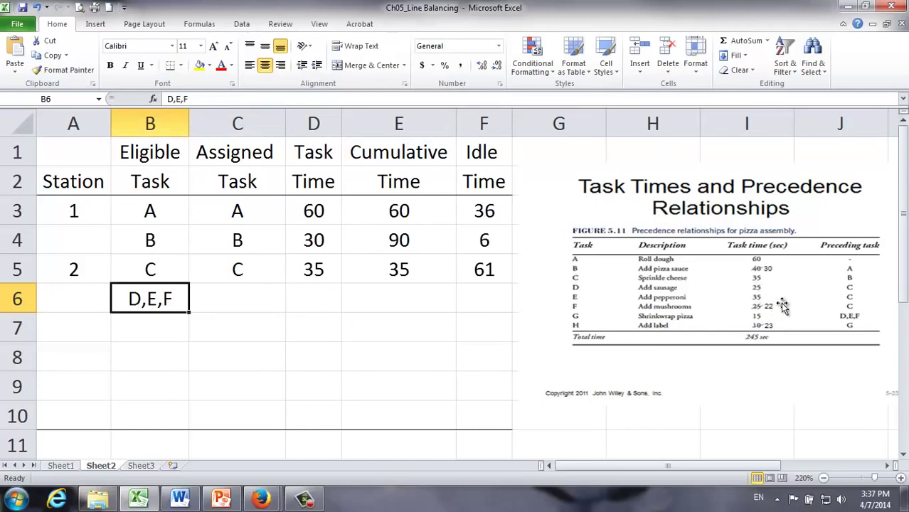
left_click(257, 299)
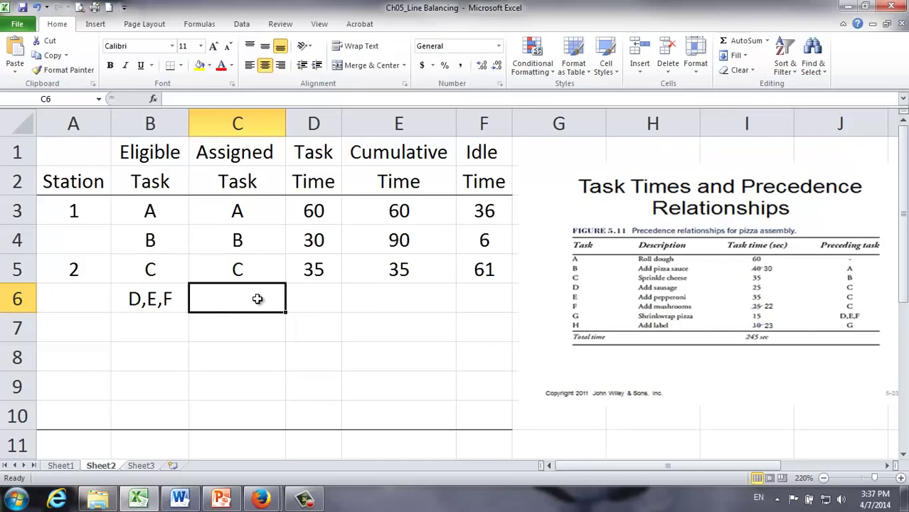
type("E")
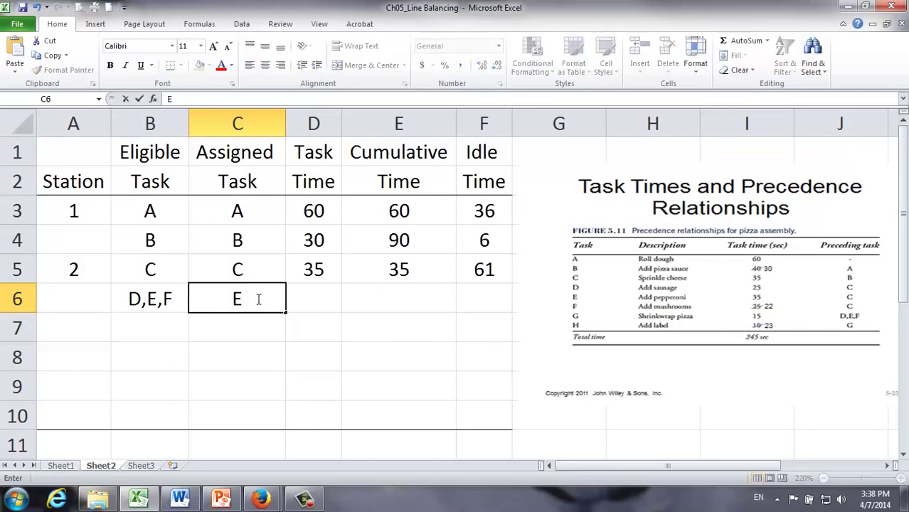
key("Tab")
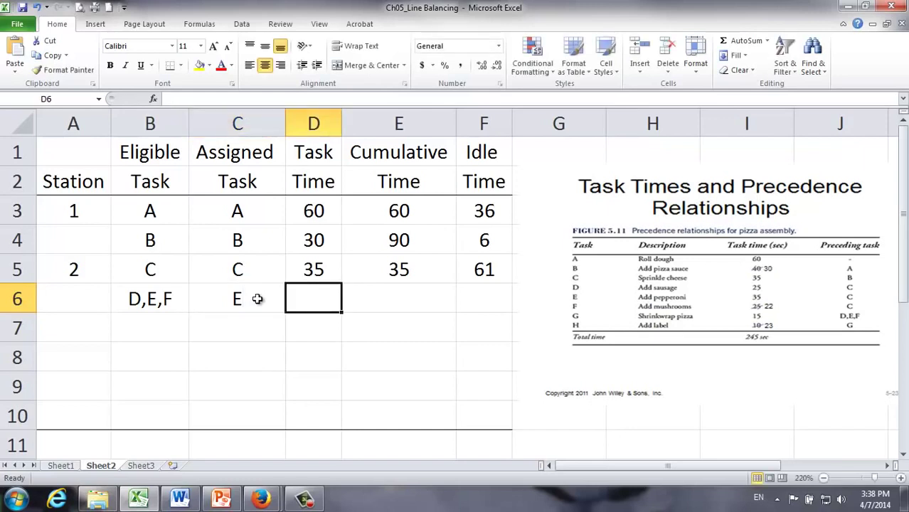
type("35")
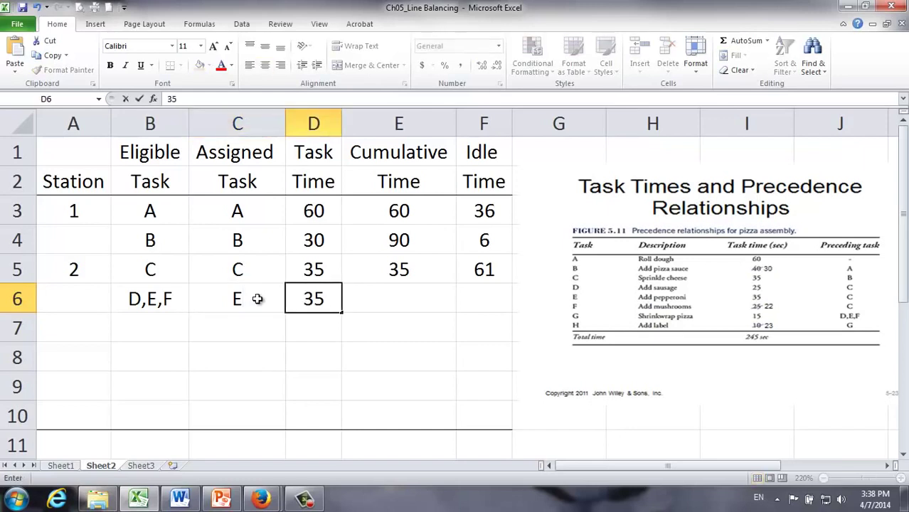
key("Tab")
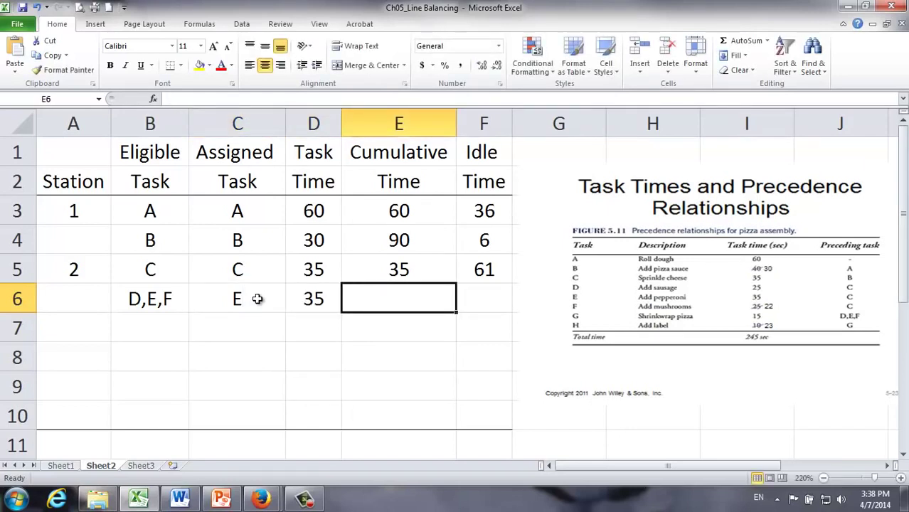
Calculate task E's cumulative time in E6 with the formula =E5+D6.
type("=")
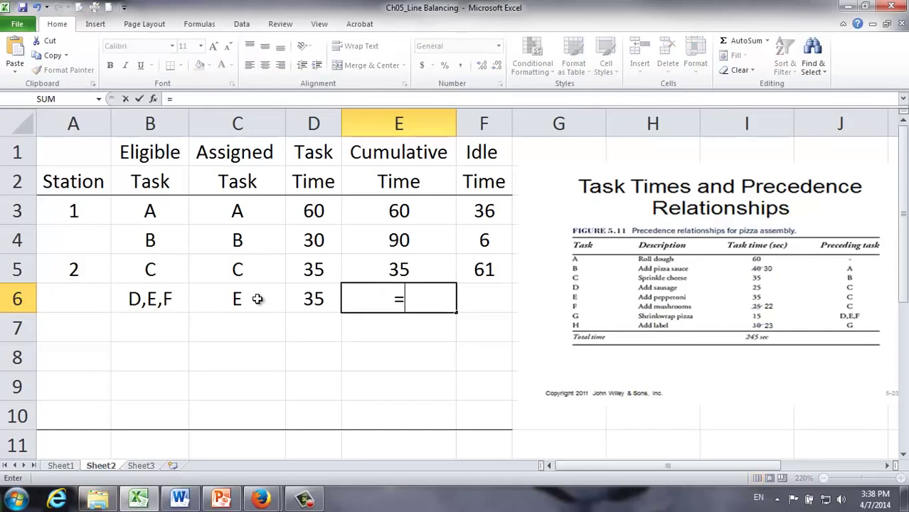
left_click(371, 260)
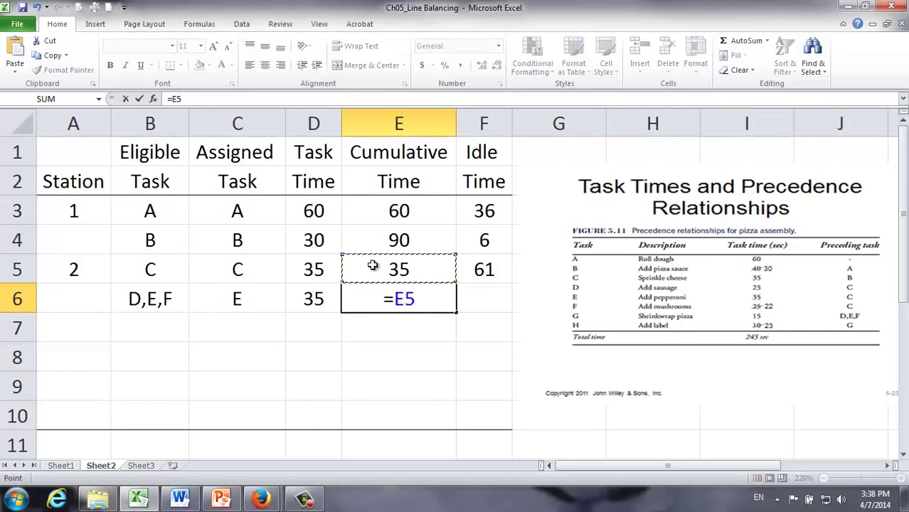
type("+")
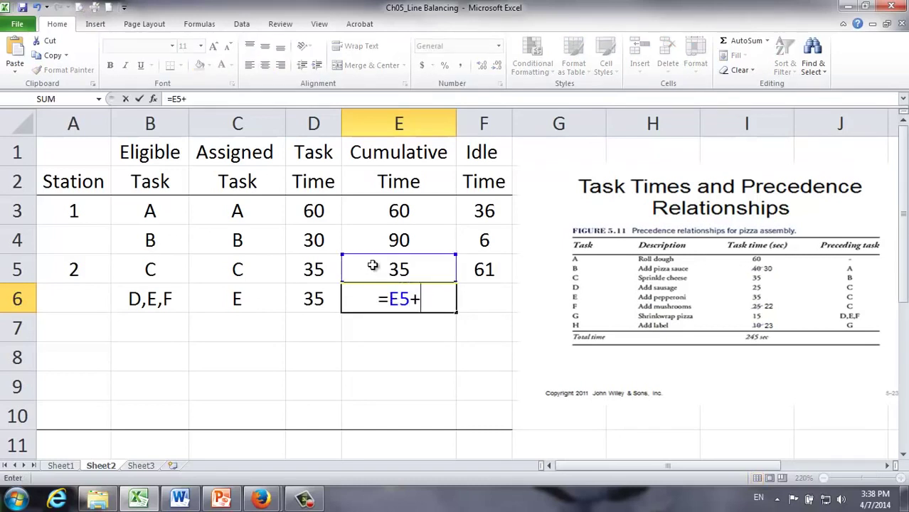
left_click(313, 300)
key("Tab")
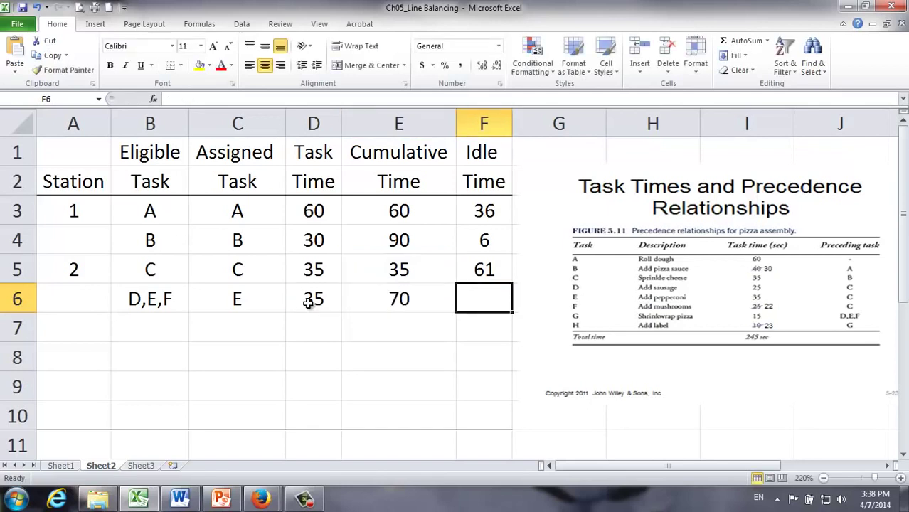
Copy the idle time formula from F5 down to F6 for task E.
left_click(467, 267)
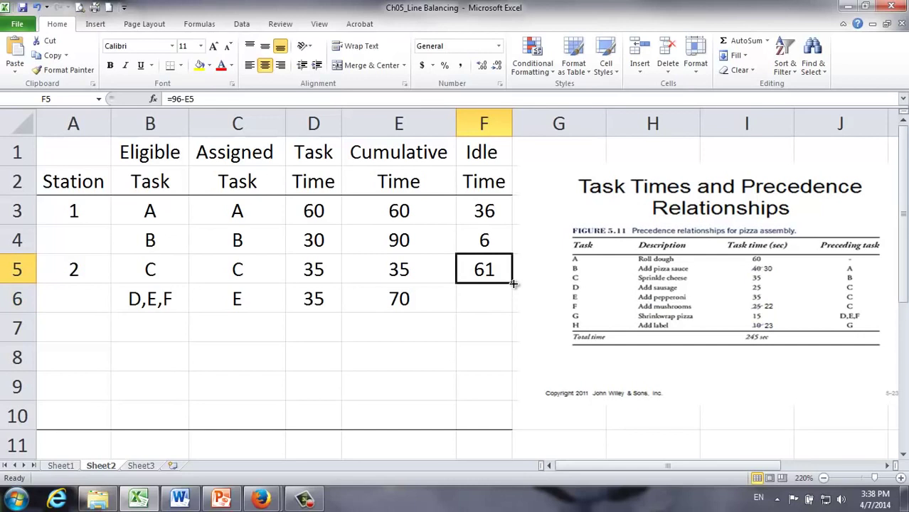
left_click_drag(514, 284, 514, 312)
left_click(497, 299)
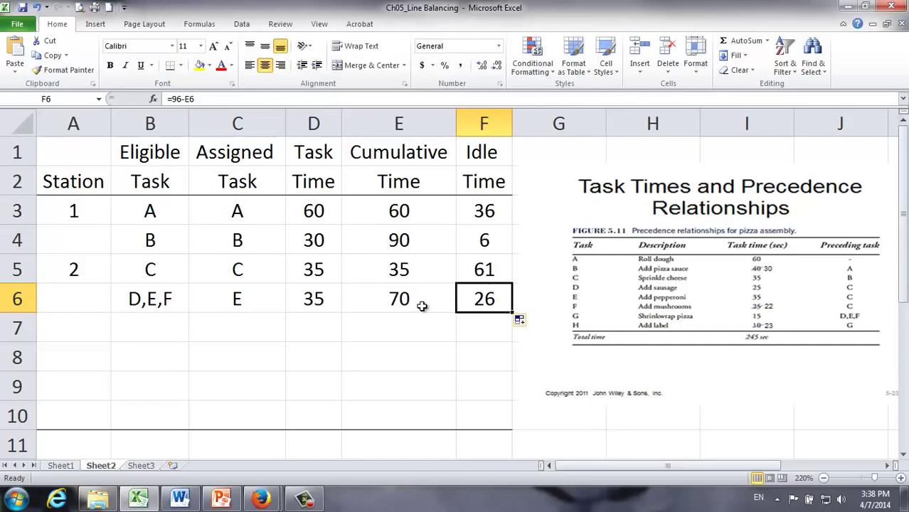
Enter D,F as the eligible tasks in row 7 and D as the assigned task.
left_click(160, 324)
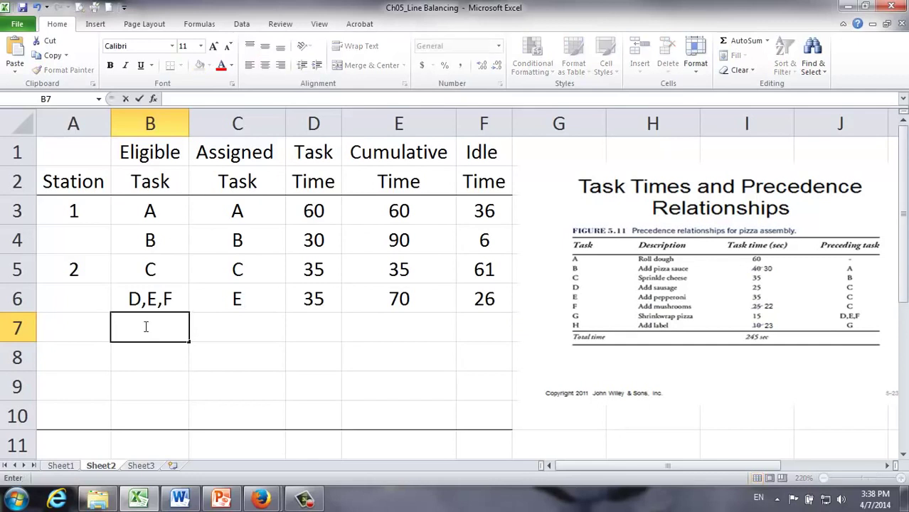
type("D,F")
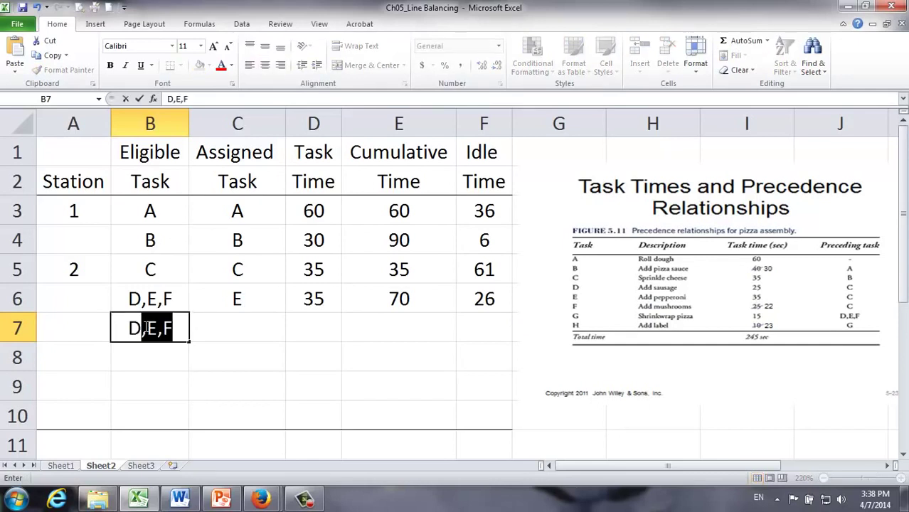
key("Tab")
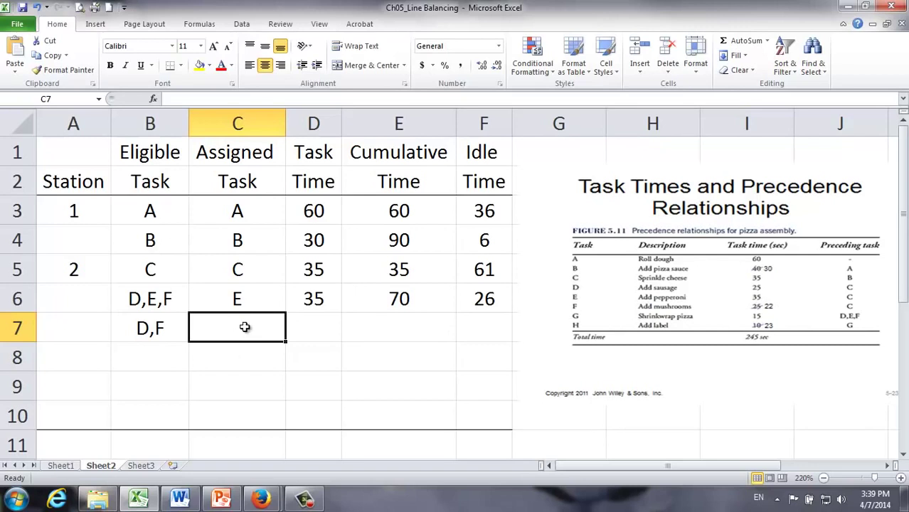
type("D")
key("Tab")
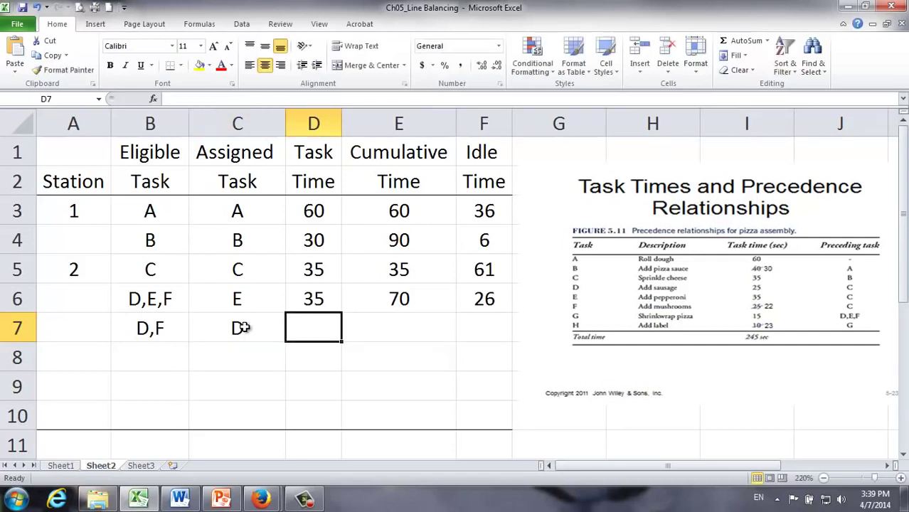
Enter 25 as task D's time in D7 and calculate its cumulative time in E7 with =E6+D7.
type("25")
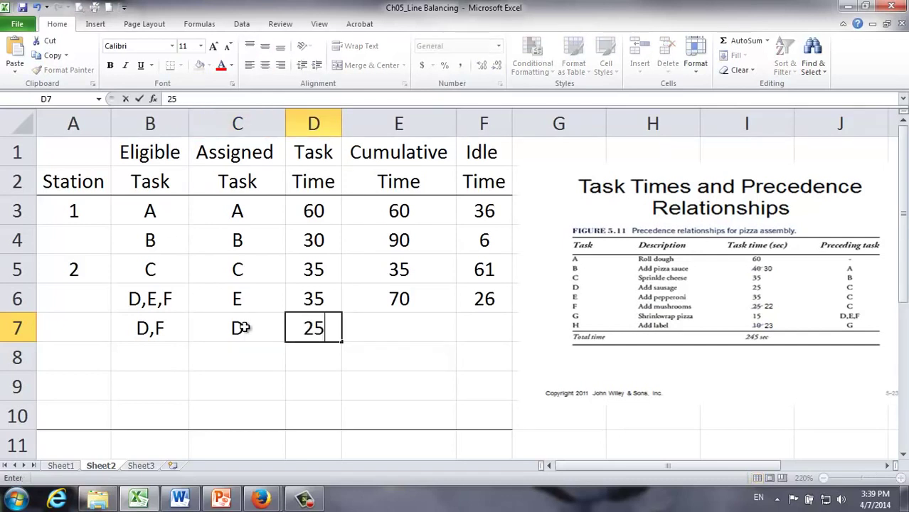
key("Tab")
type("=")
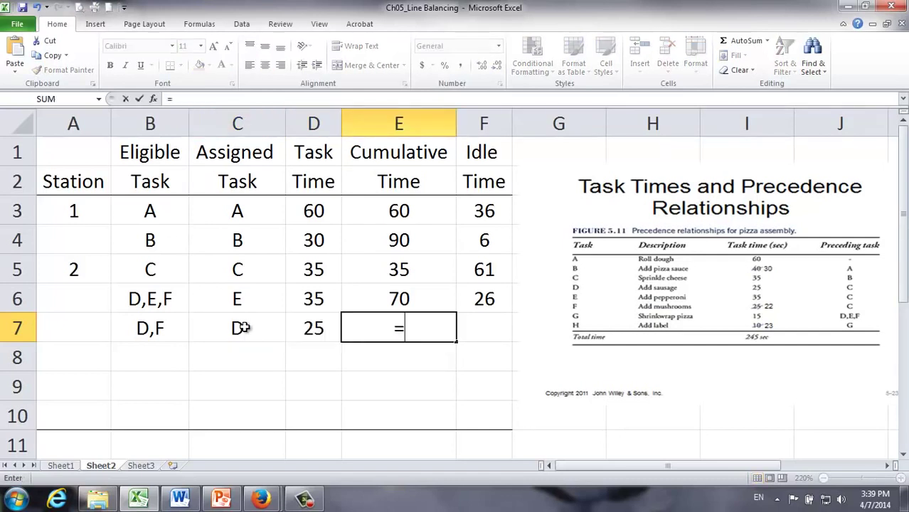
left_click(411, 301)
type("+")
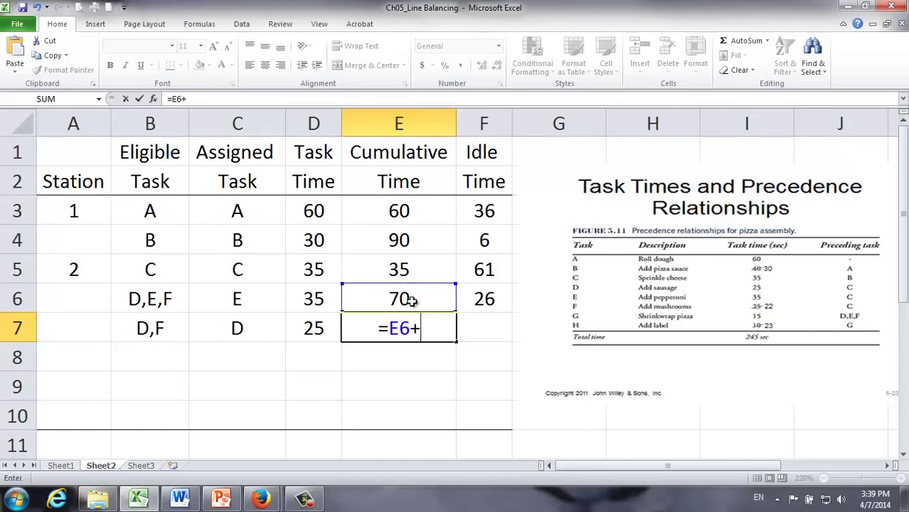
left_click(329, 328)
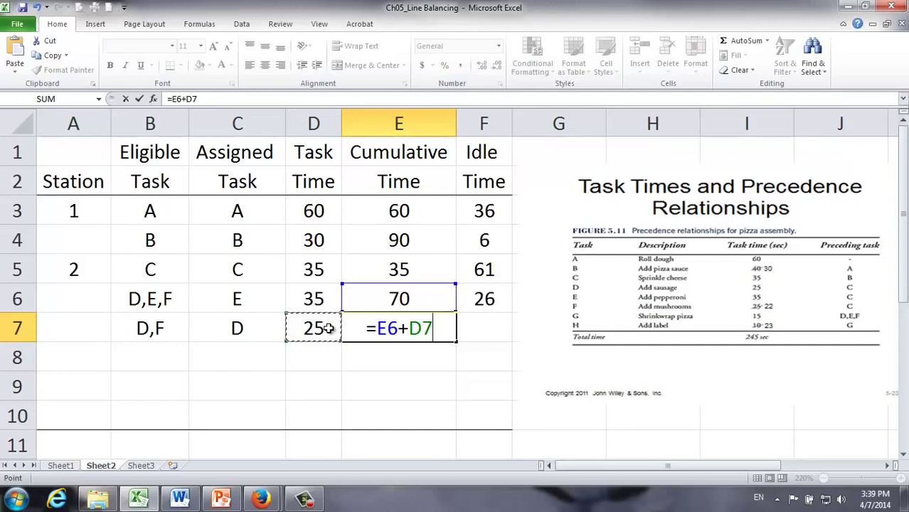
key("Tab")
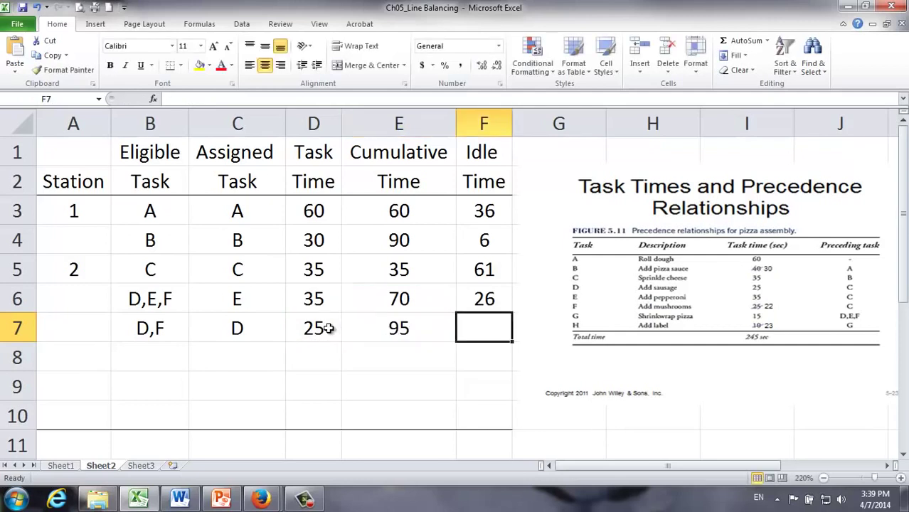
Copy the idle time formula from F6 down to F7 for task D.
left_click(475, 296)
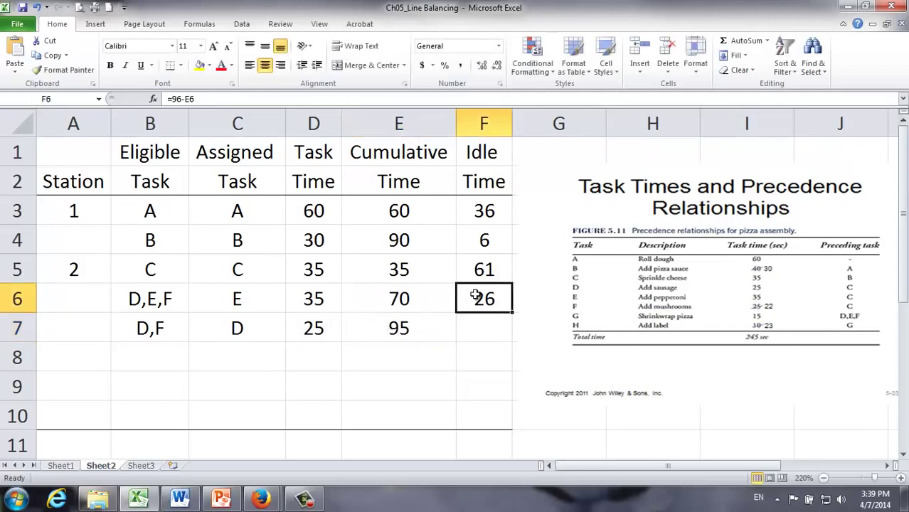
left_click_drag(512, 310, 513, 337)
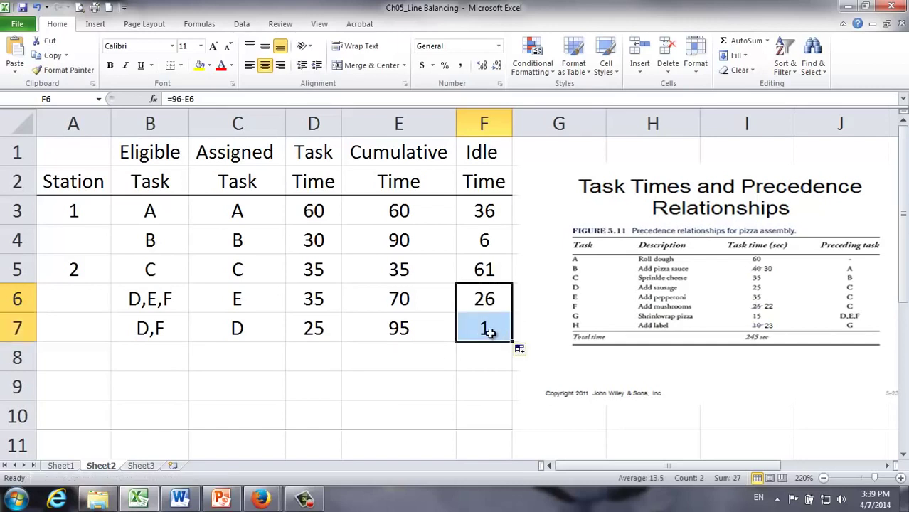
left_click(490, 330)
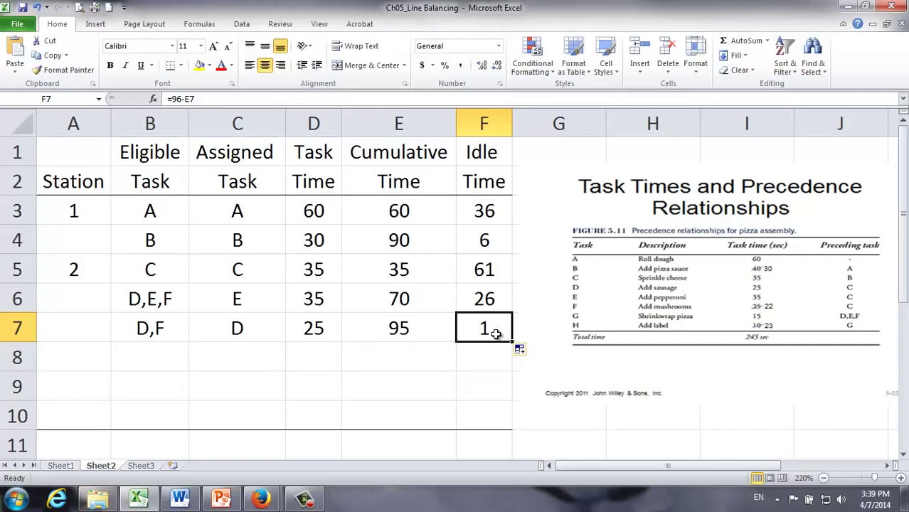
Start station 3 in row 8 with F as the eligible task.
left_click(88, 356)
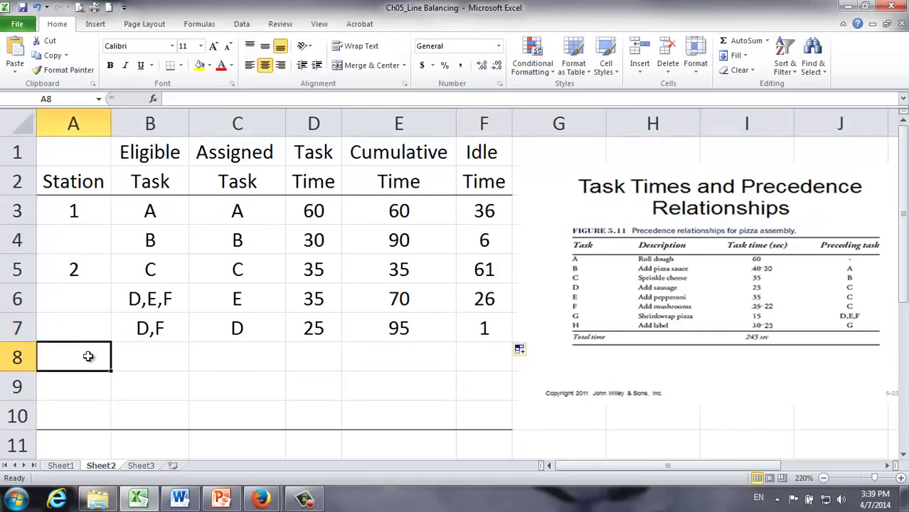
type("3")
left_click(123, 354)
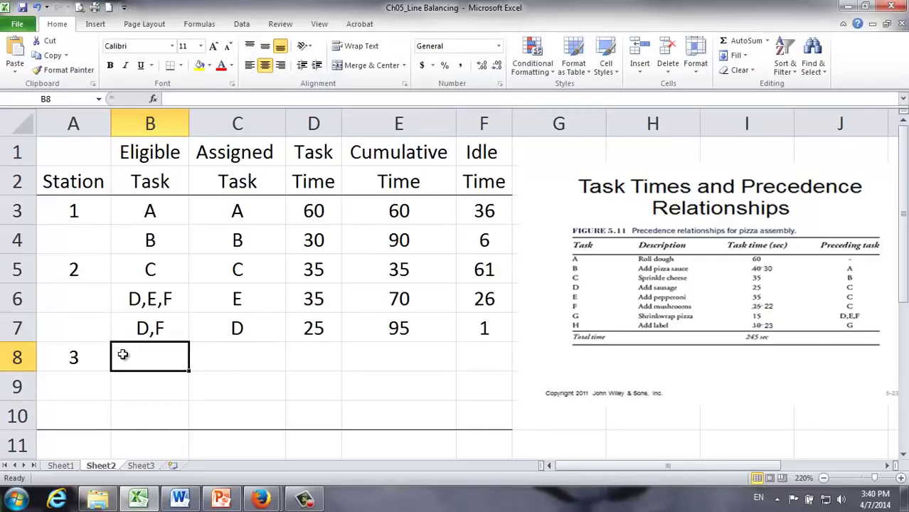
type("F")
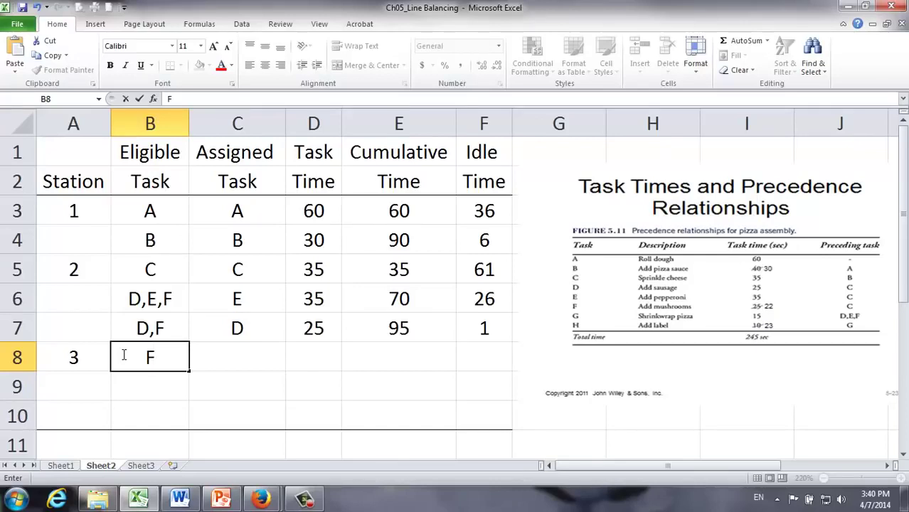
key("Tab")
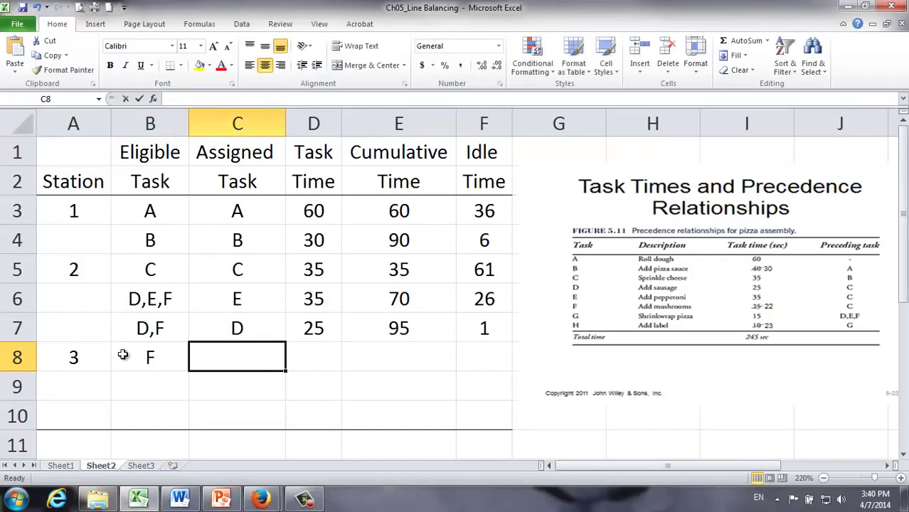
Assign task F in row 8 with a task time of 22 and calculate its cumulative time in E8 with =D8.
type("F")
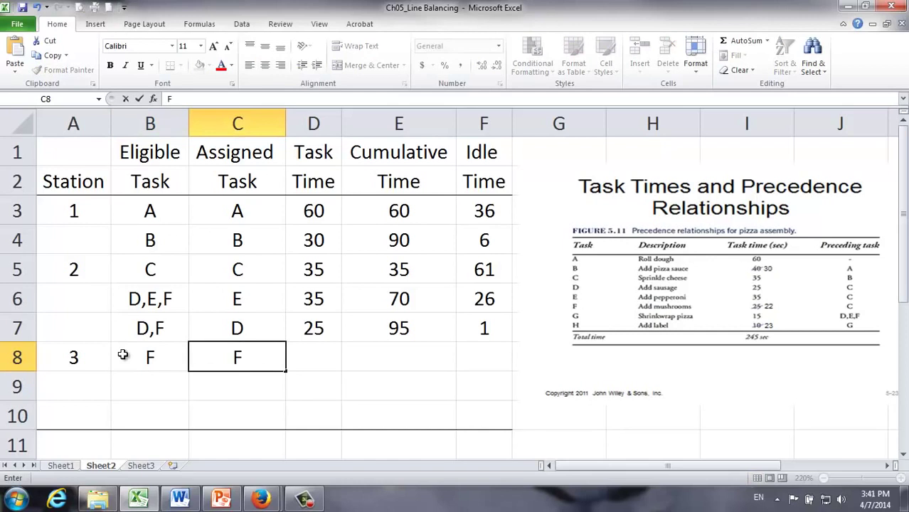
key("Tab")
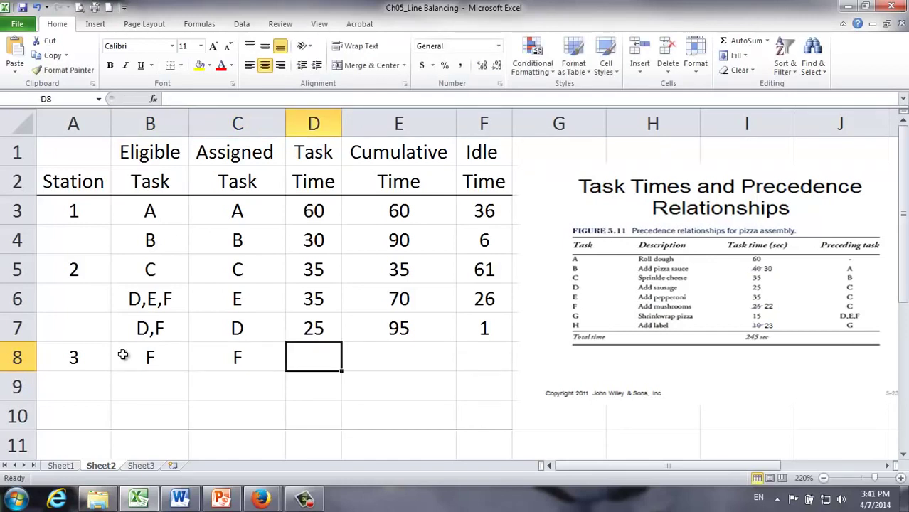
type("22")
key("Tab")
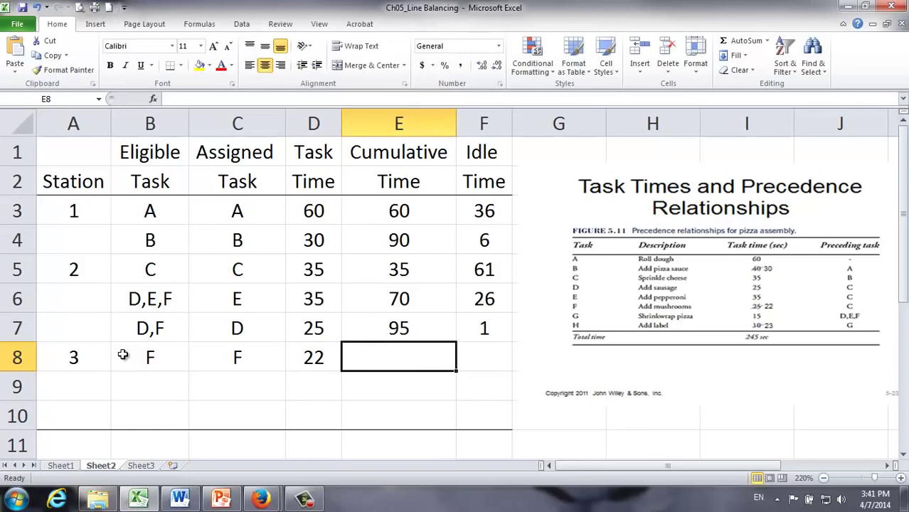
type("=")
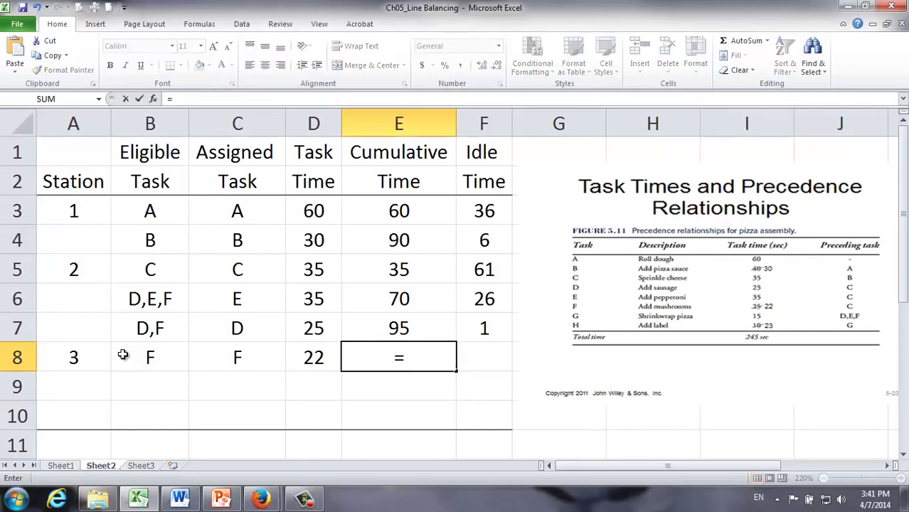
left_click(313, 356)
key("Tab")
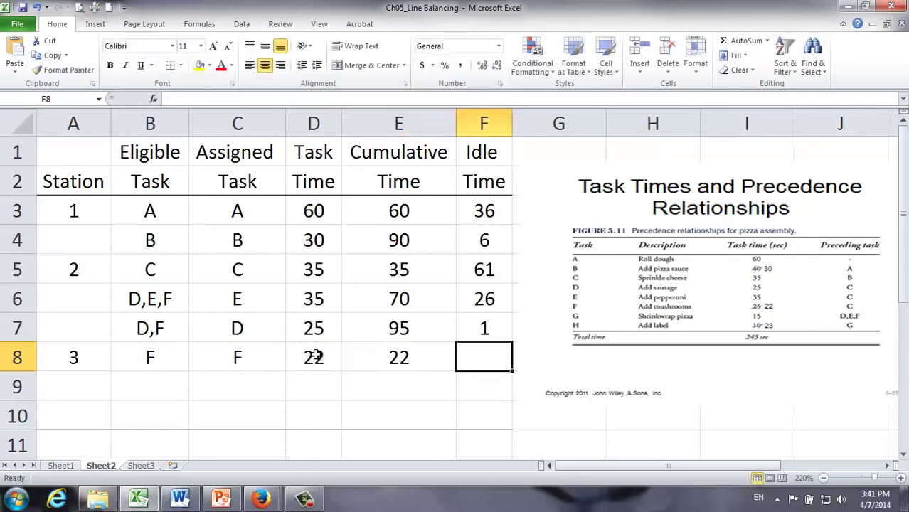
Copy the idle time formula from F7 down to F8 for task F.
left_click(478, 329)
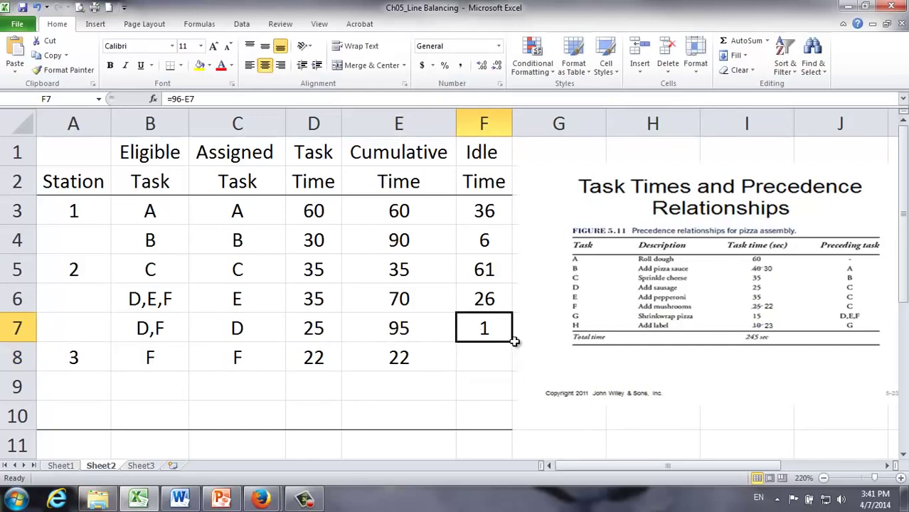
left_click_drag(514, 342, 485, 362)
left_click(480, 361)
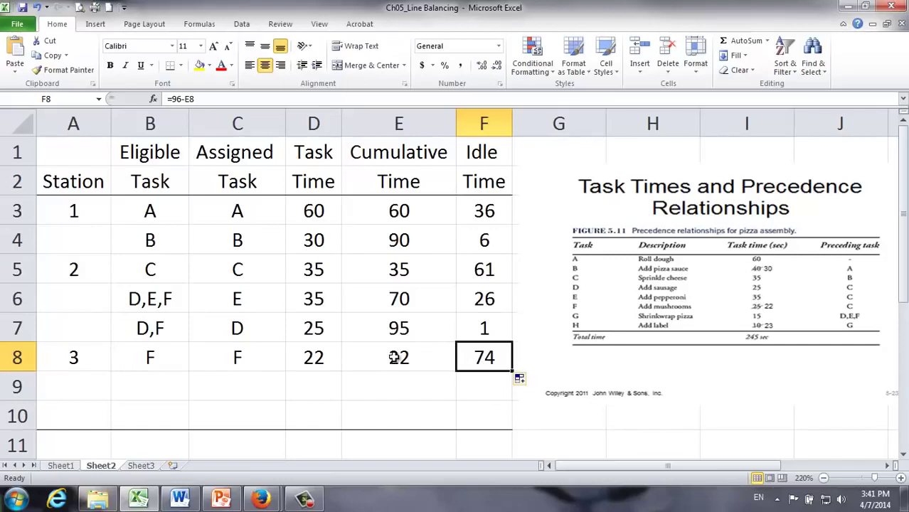
Enter G as both the eligible and assigned task in row 9, with a task time of 15.
left_click(154, 386)
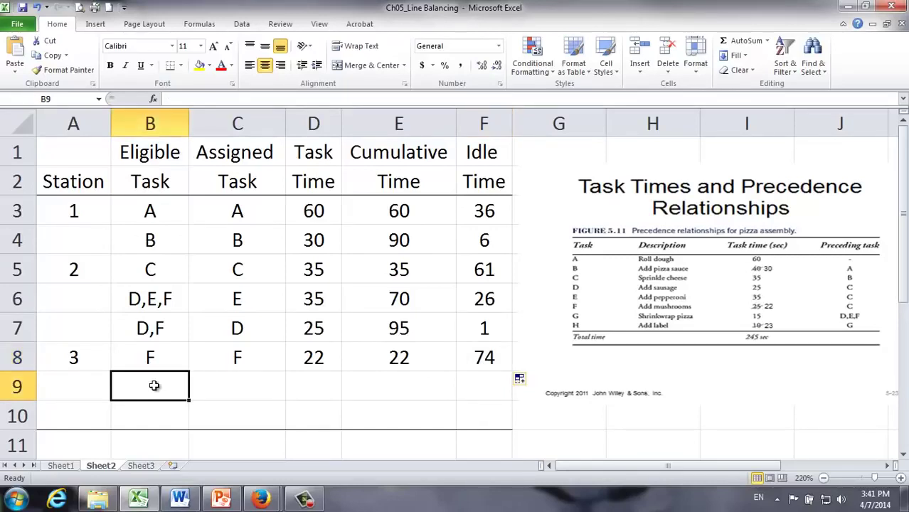
type("G")
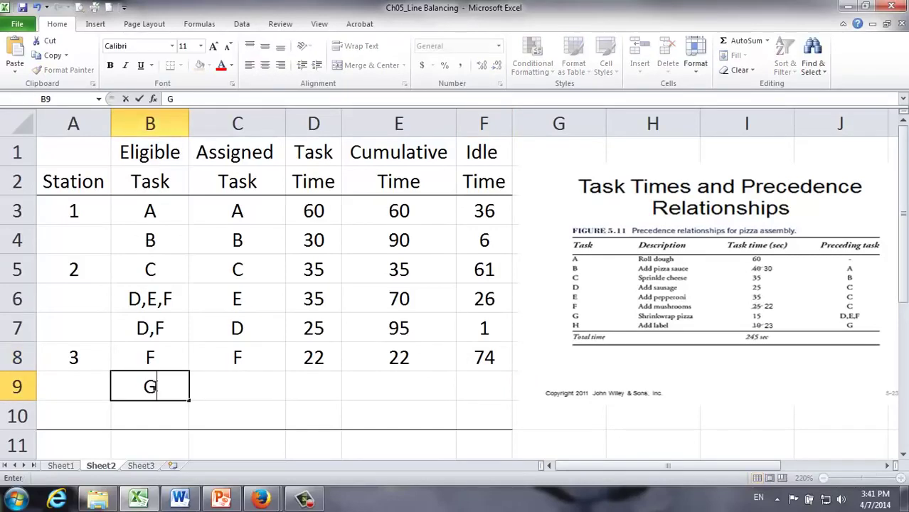
key("Tab")
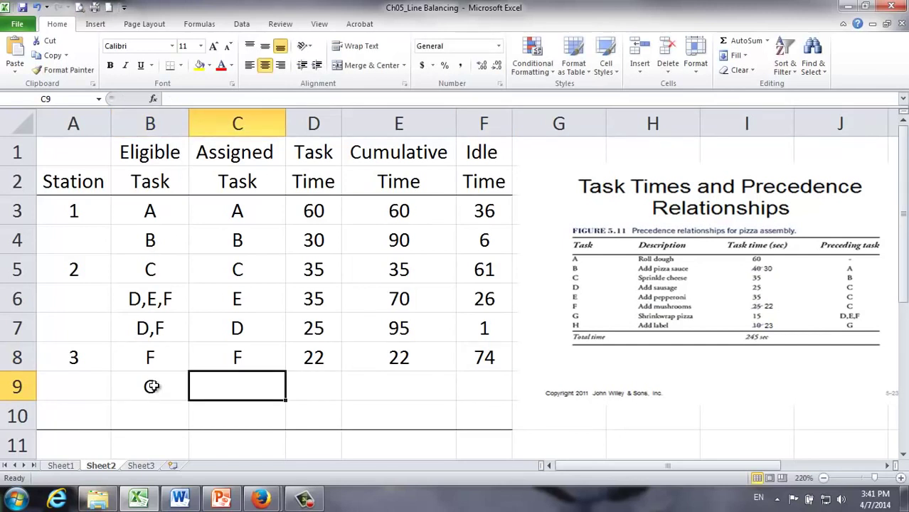
type("G")
key("Tab")
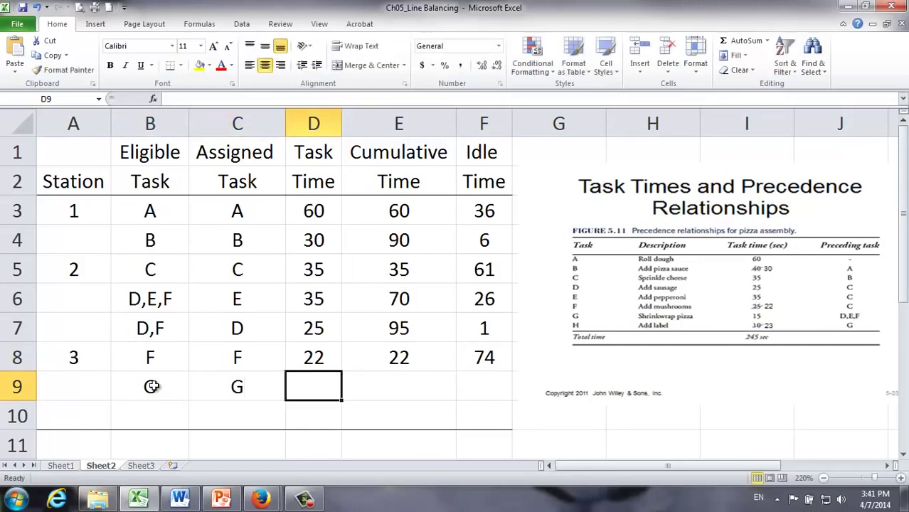
type("15")
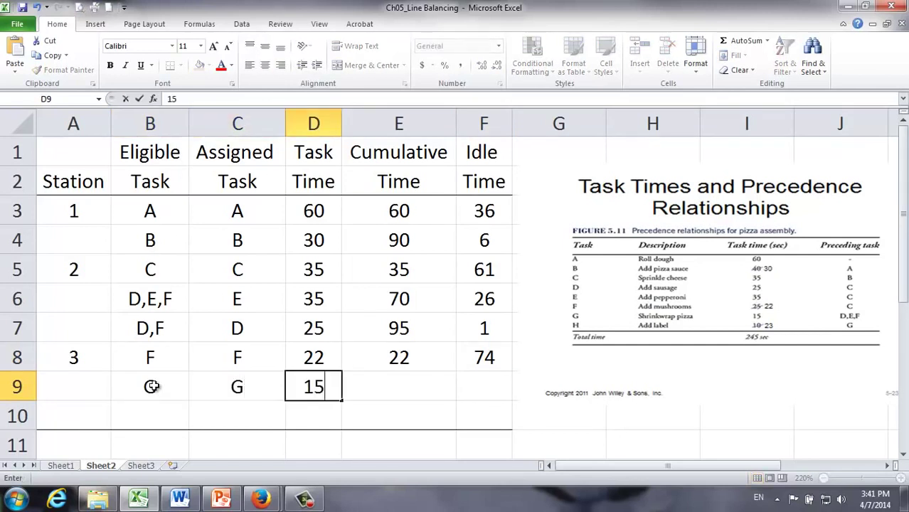
key("Tab")
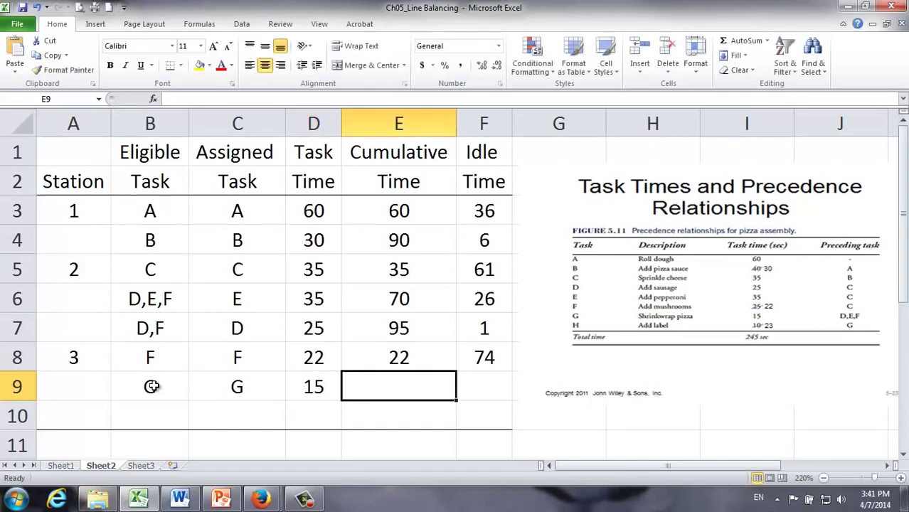
Calculate task G's cumulative time in E9 with =E8+D9.
type("=")
left_click(371, 357)
type("+")
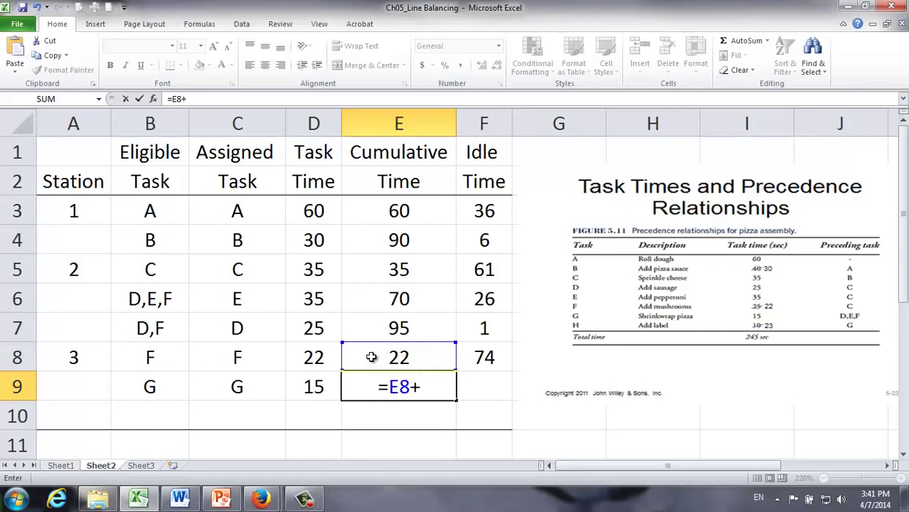
left_click(307, 388)
key("Tab")
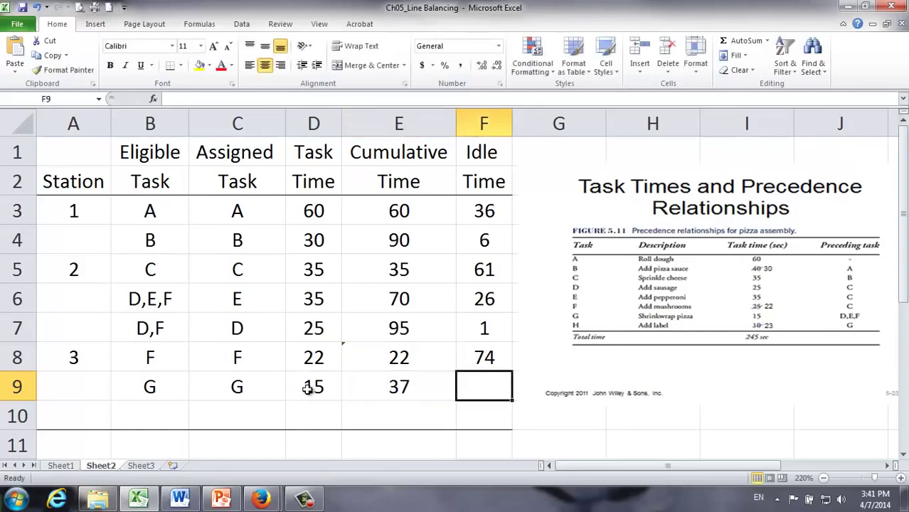
Copy the idle time formula from F8 down to F9 for task G.
left_click(471, 356)
left_click_drag(512, 373, 514, 398)
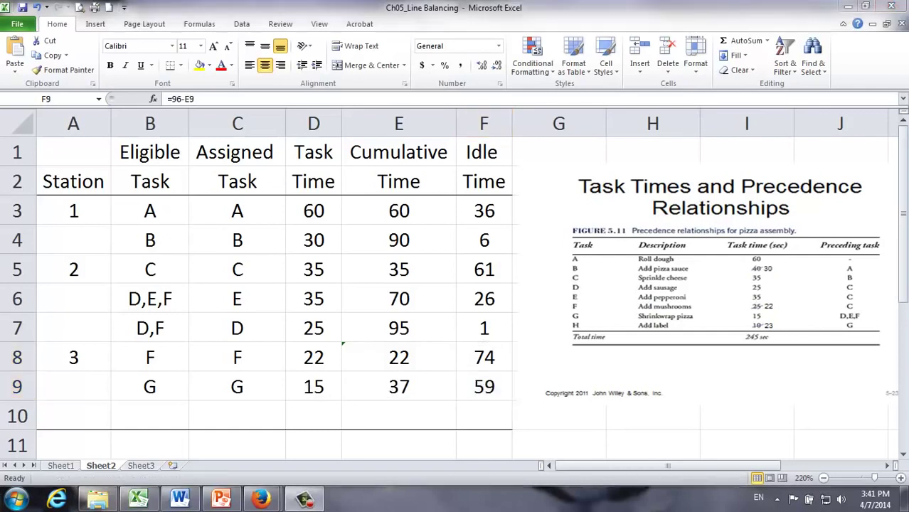
left_click(481, 387)
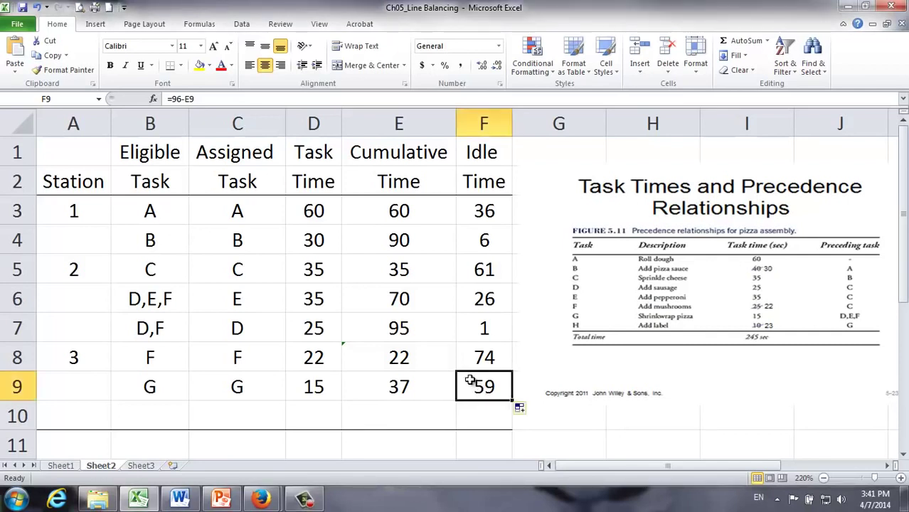
Enter H as both the eligible and assigned task in row 10, with a task time of 23.
left_click(161, 417)
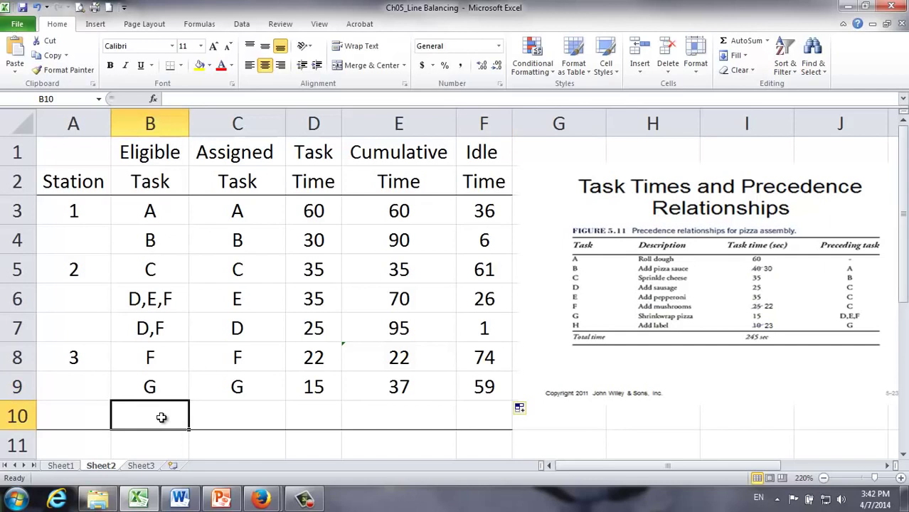
type("H")
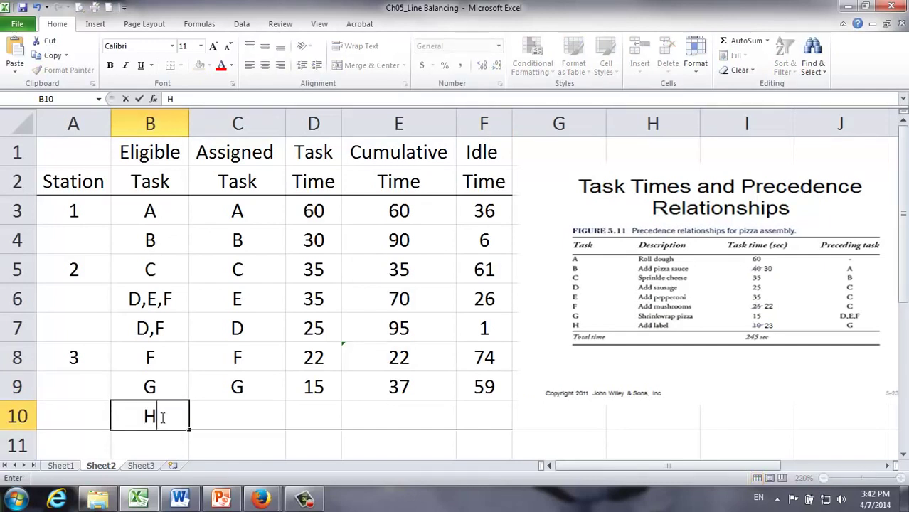
key("Tab")
type("H")
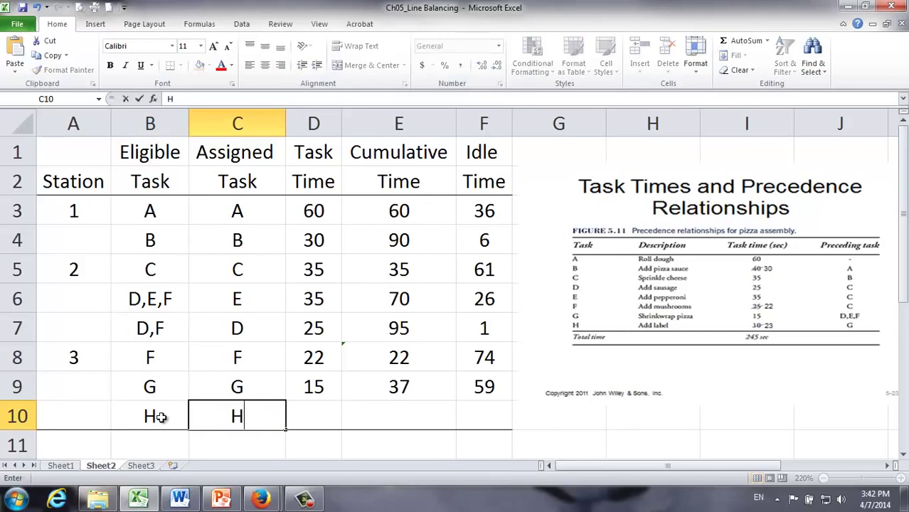
key("Tab")
type("23")
key("Tab")
Calculate task H's cumulative time in E10 with =E9+D10.
type("=")
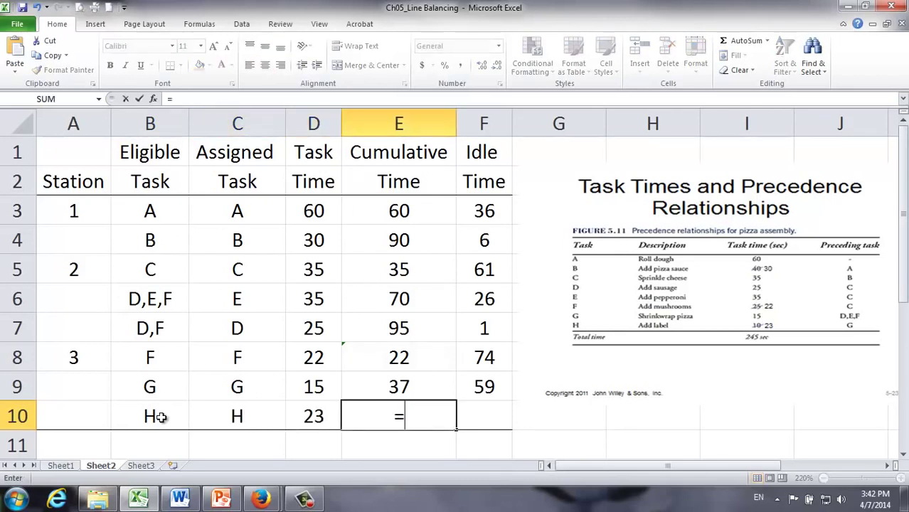
left_click(398, 385)
type("+")
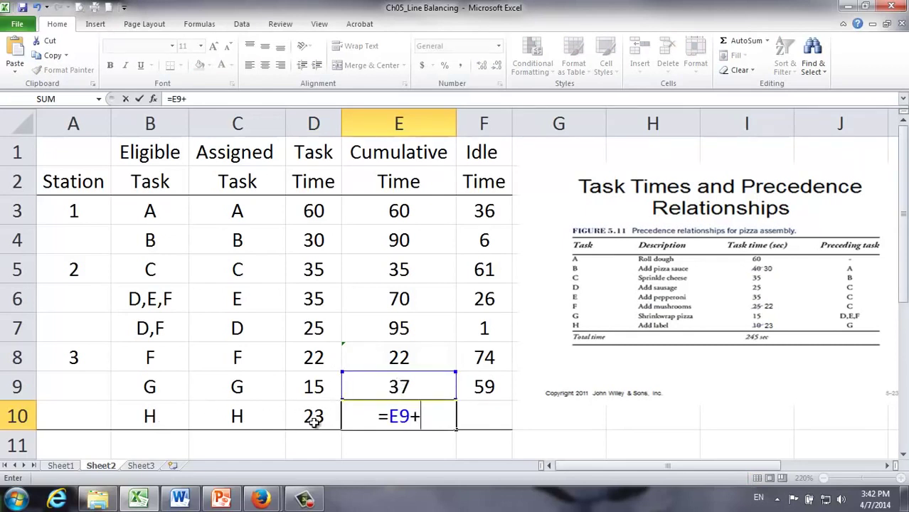
left_click(315, 415)
key("Tab")
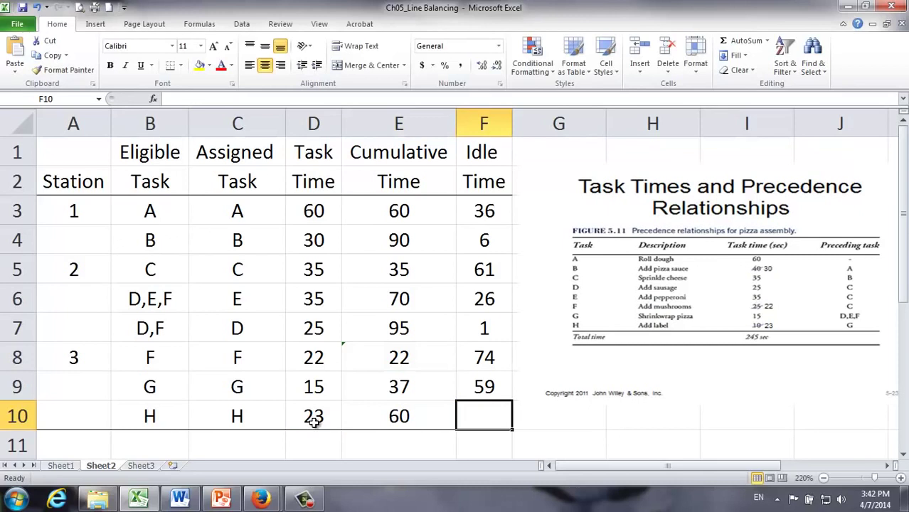
Copy the idle time formula from F9 down to F10 for task H and check it against the cumulative time.
left_click(475, 380)
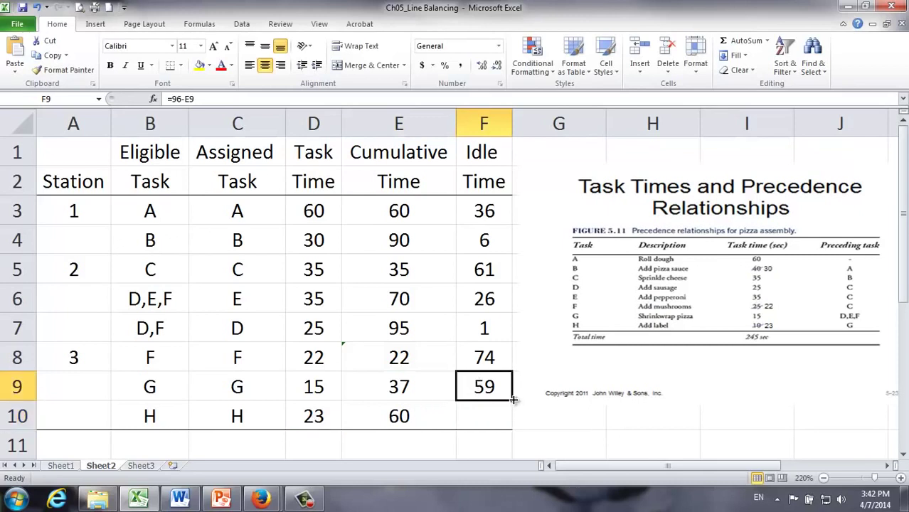
left_click_drag(513, 402, 503, 425)
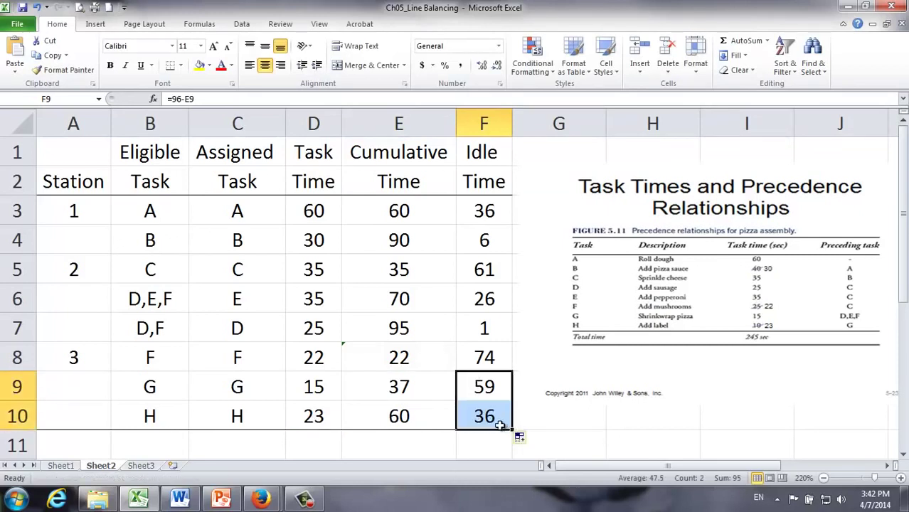
left_click(485, 418)
left_click(399, 417)
left_click(478, 416)
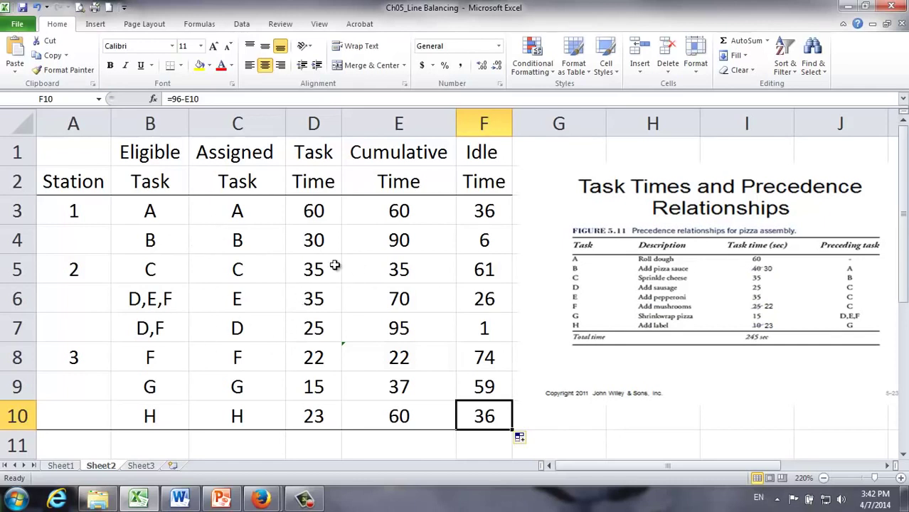
Review the tasks assigned to stations 1, 2 and 3 and the idle times at stations 1 and 2.
left_click(73, 205)
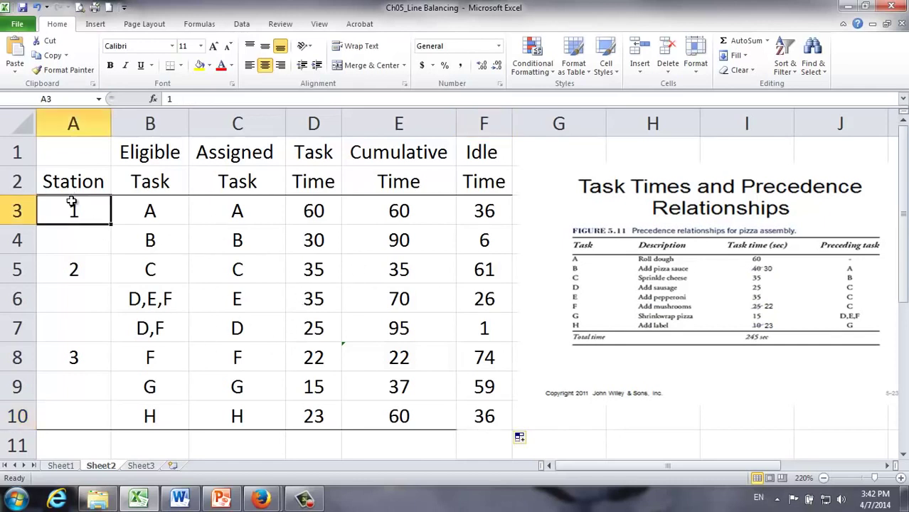
left_click(150, 211)
left_click(154, 240)
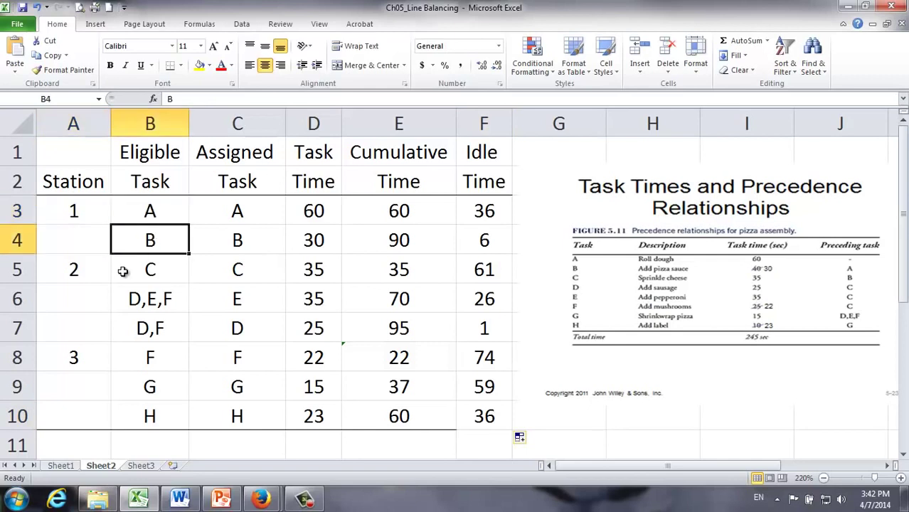
left_click(98, 272)
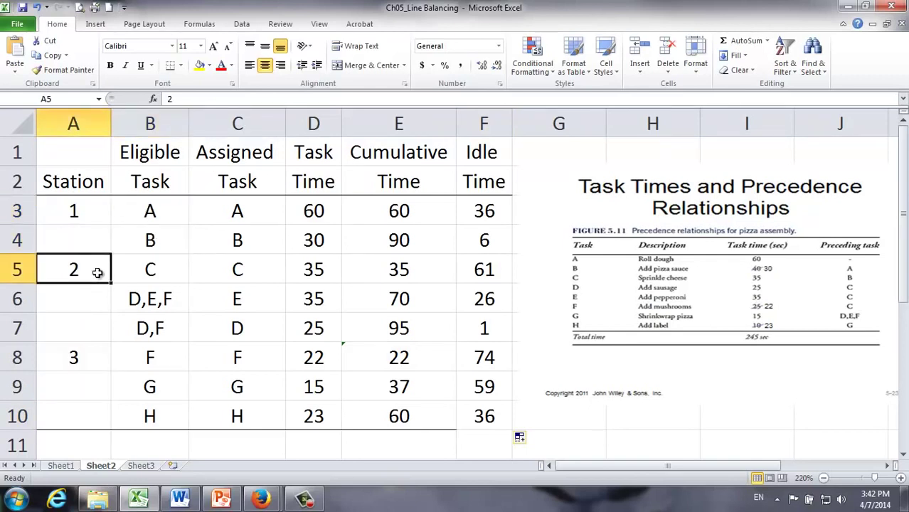
left_click(213, 271)
left_click(211, 306)
left_click(217, 336)
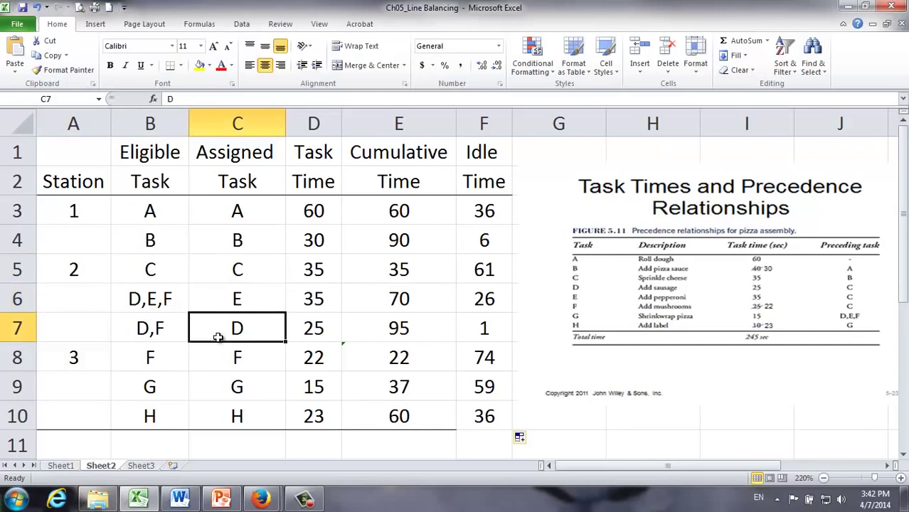
left_click(82, 364)
left_click(240, 362)
left_click(239, 387)
left_click(239, 414)
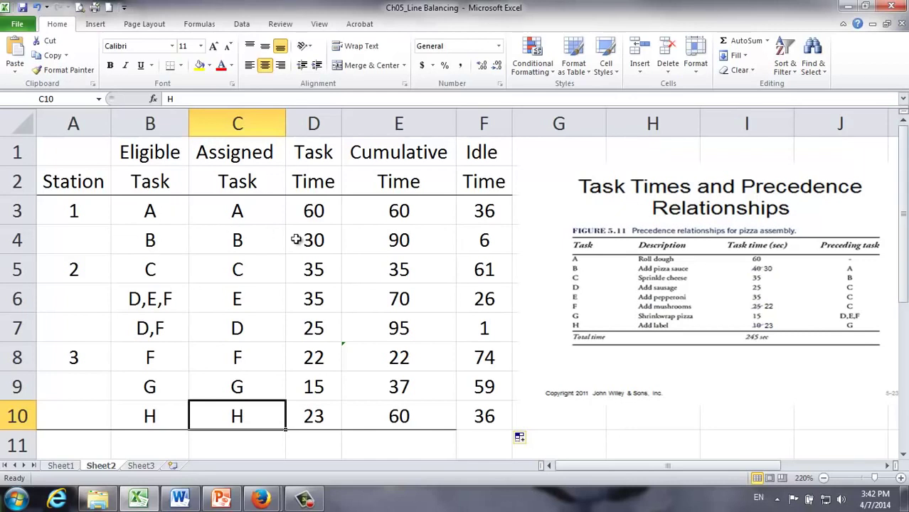
left_click(466, 271)
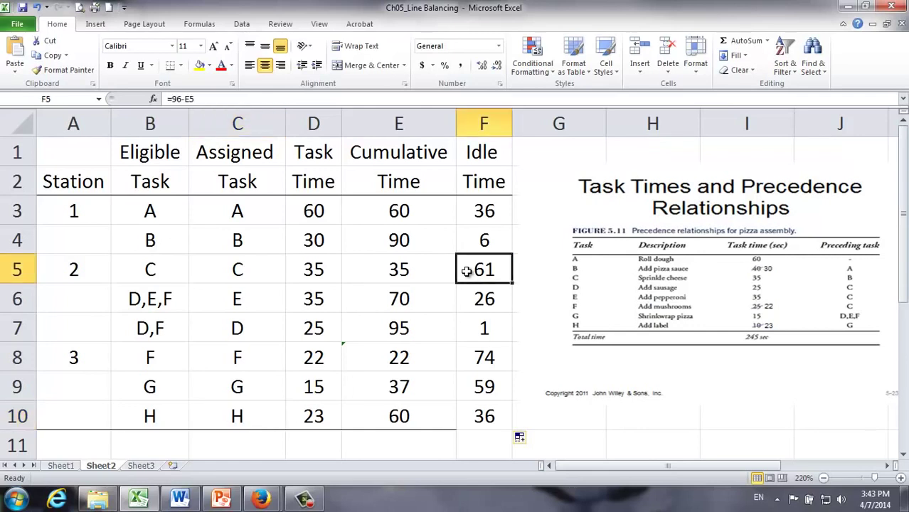
left_click(473, 324)
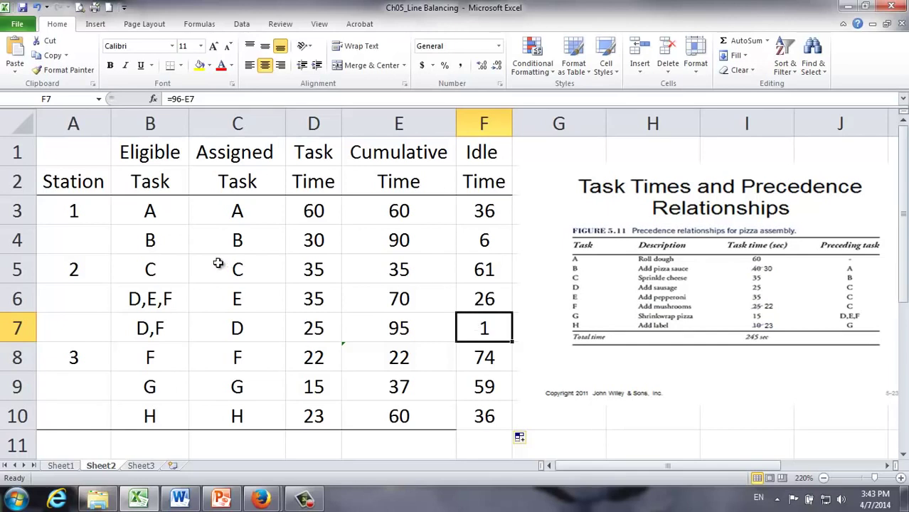
left_click(81, 213)
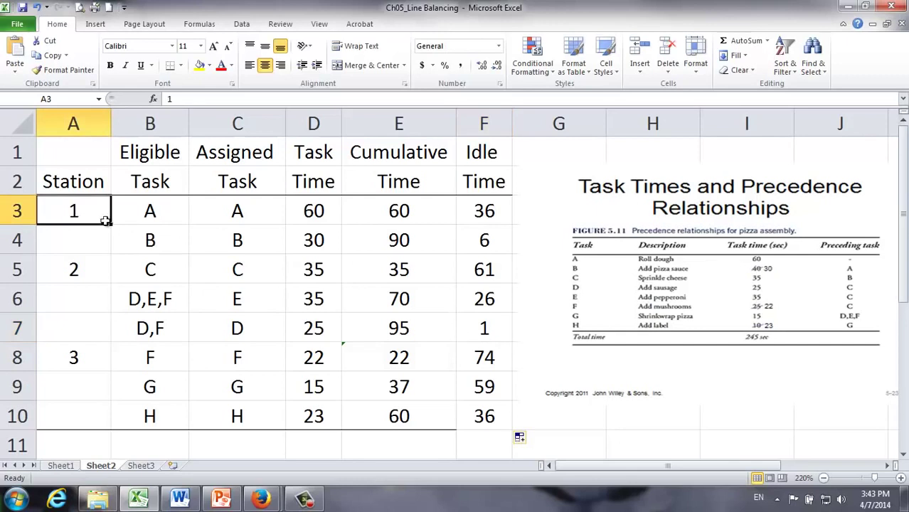
left_click(480, 242)
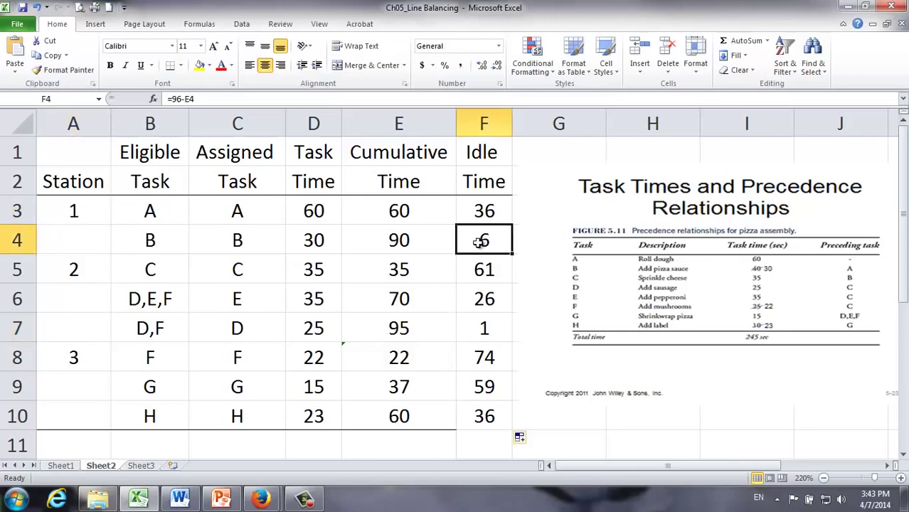
Examine the final idle times at stations 2 and 3 and compare the task assignments starting at tasks C and F.
left_click(91, 271)
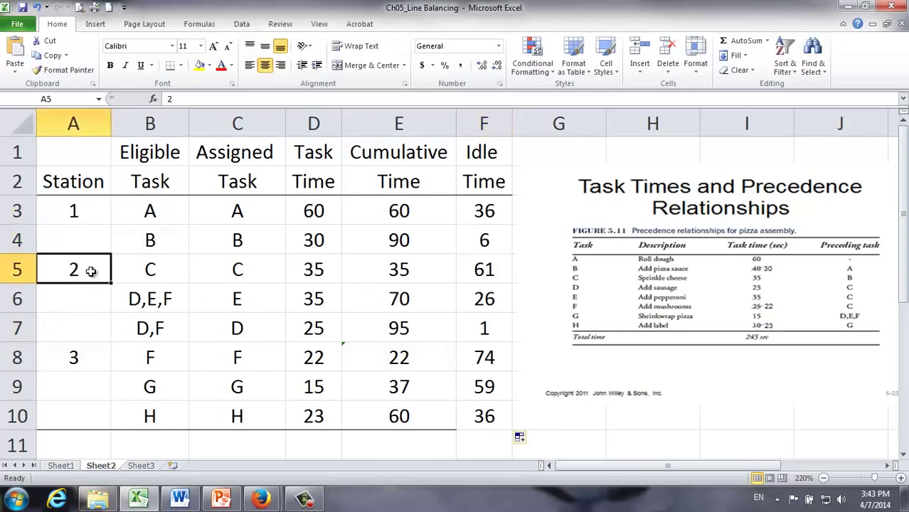
left_click(481, 330)
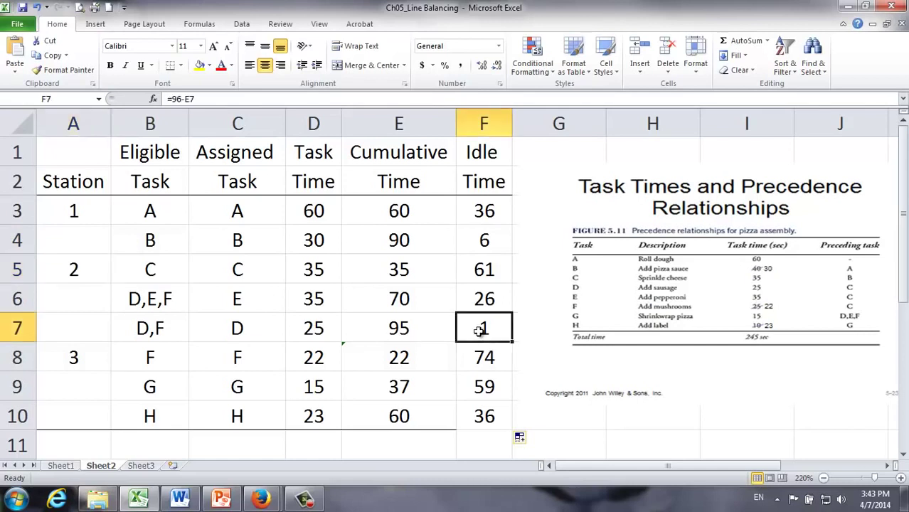
left_click(75, 360)
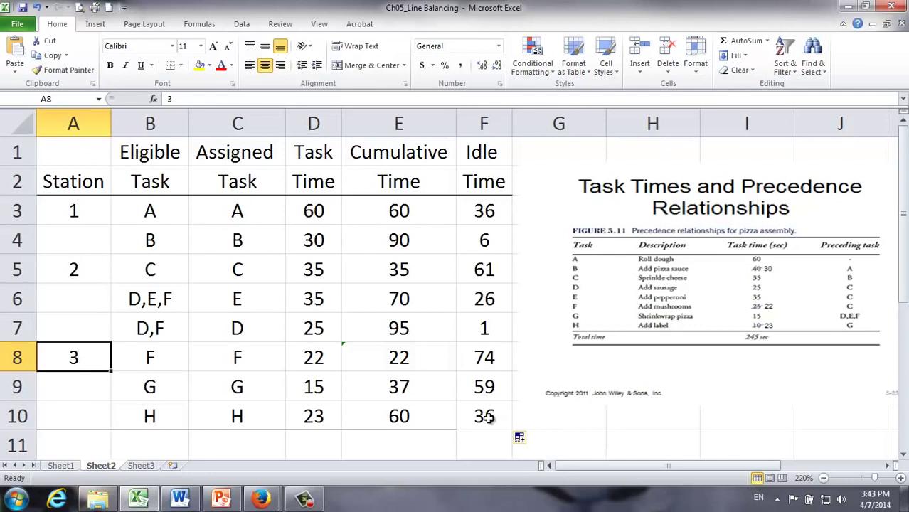
left_click(487, 418)
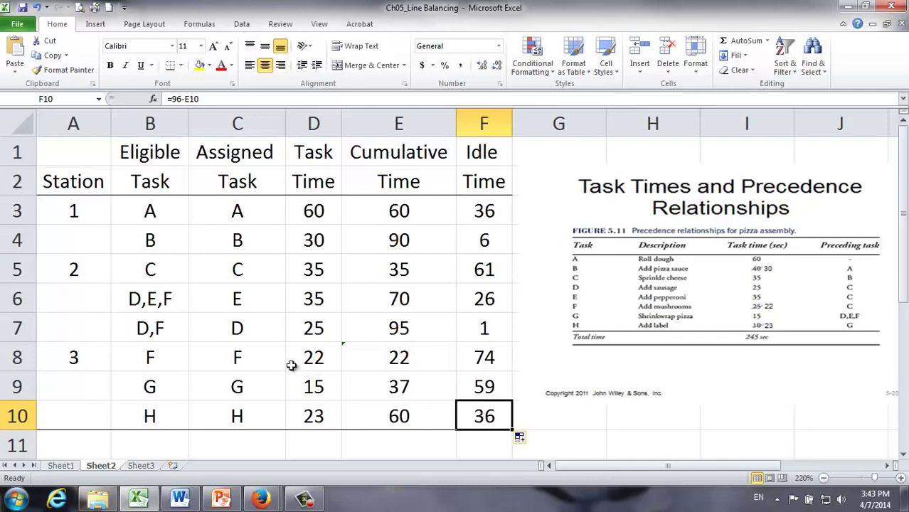
left_click(162, 352)
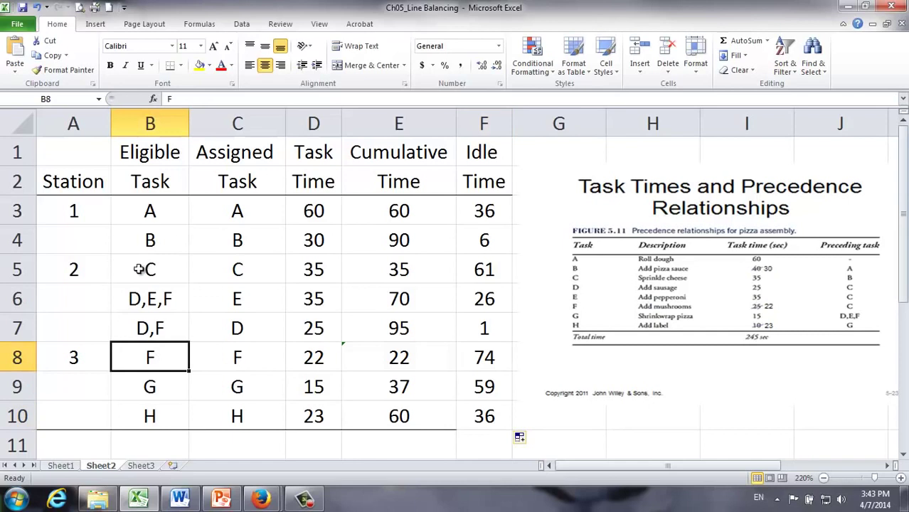
left_click(220, 271)
left_click(244, 362)
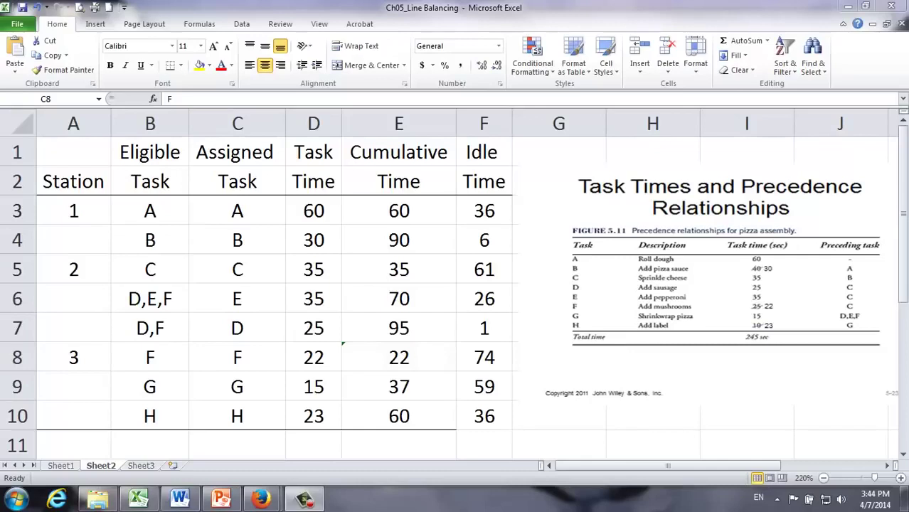
Switch to the ch05 PowerPoint presentation and review the Compute Efficiency slide's formula, its substituted values and the resulting percentage.
left_click(221, 498)
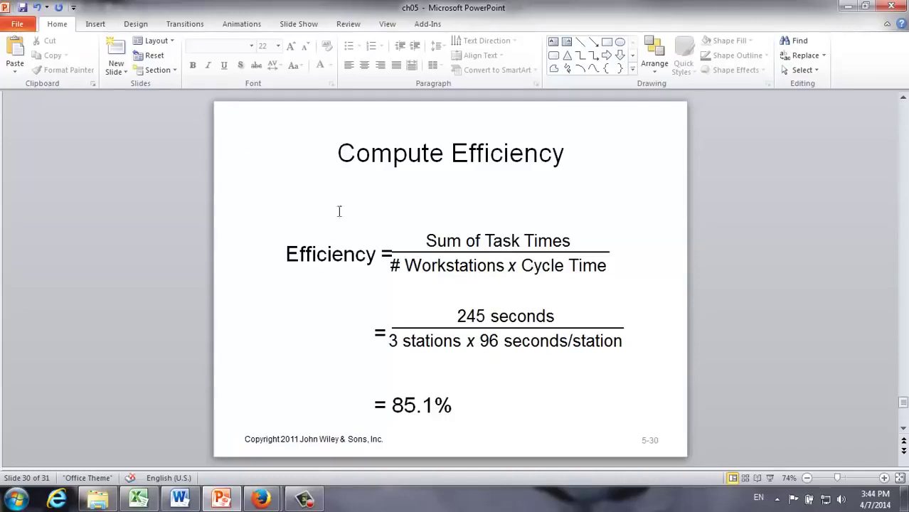
left_click(457, 316)
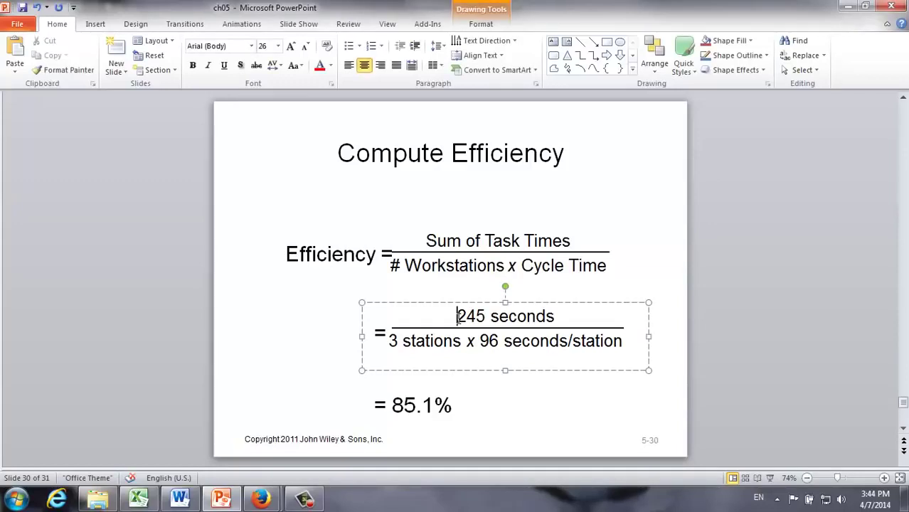
left_click(403, 342)
left_click(506, 405)
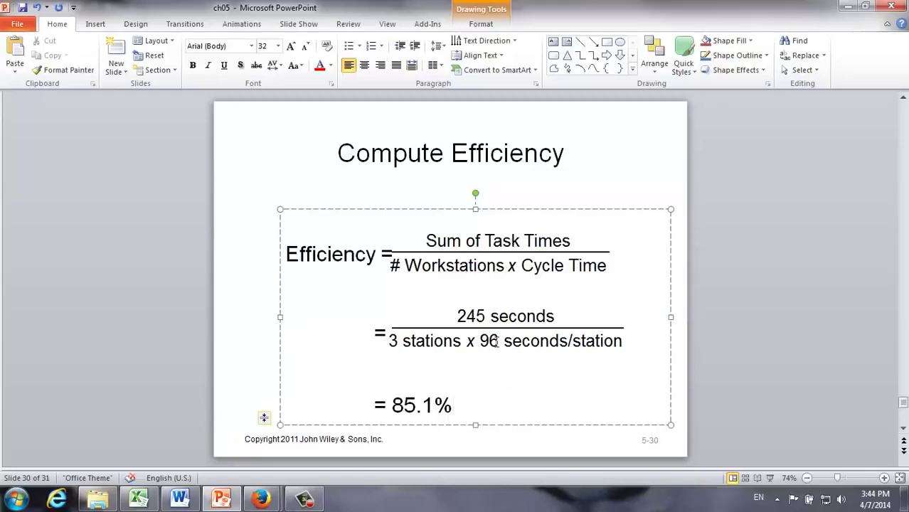
left_click(354, 406)
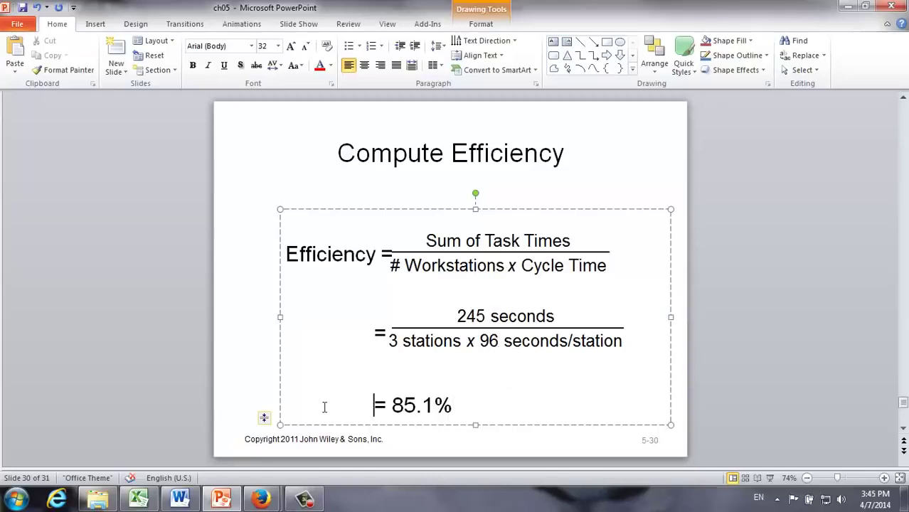